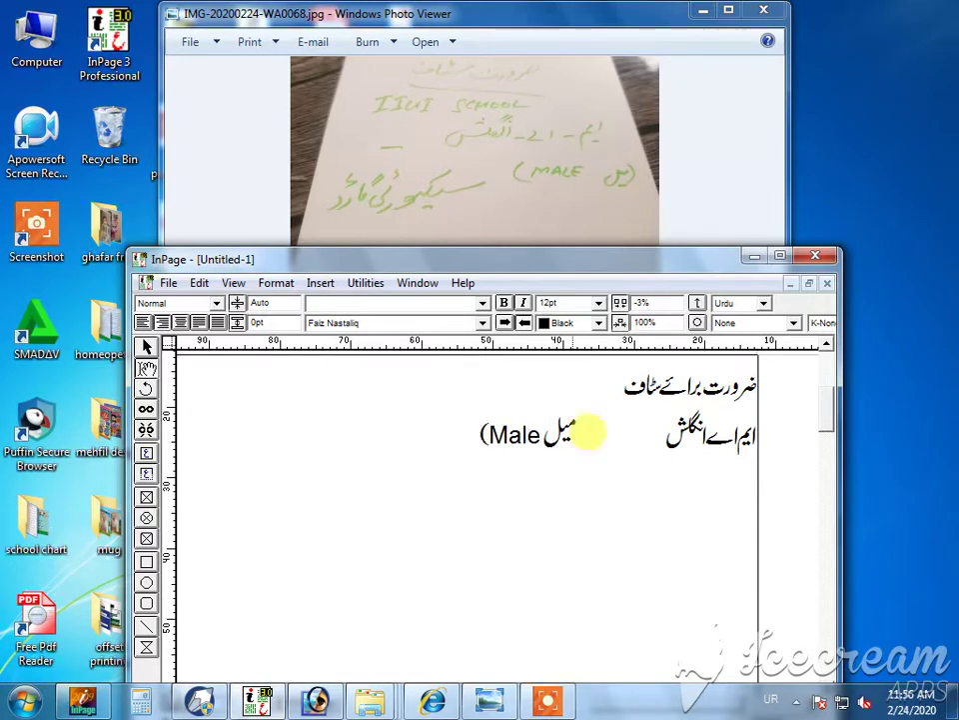
# Complete the parentheses around میل Male and add a new line below reading سیکیوری گارڈ
pyautogui.write('(')
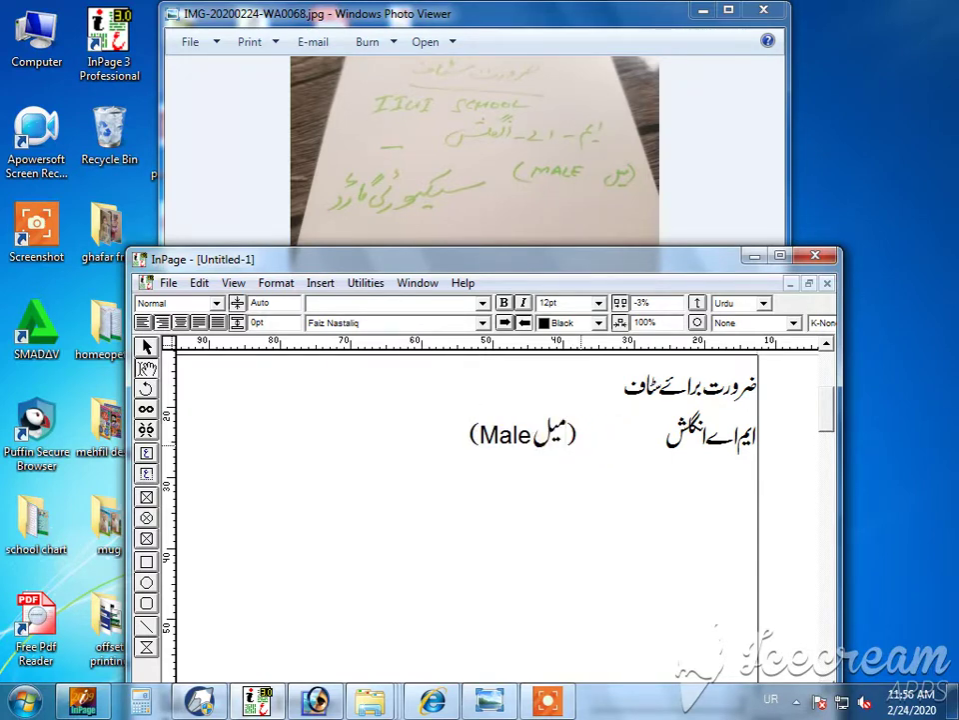
pyautogui.press('Return')
pyautogui.hotkey('alt', 'shift')
pyautogui.press('BackSpace')
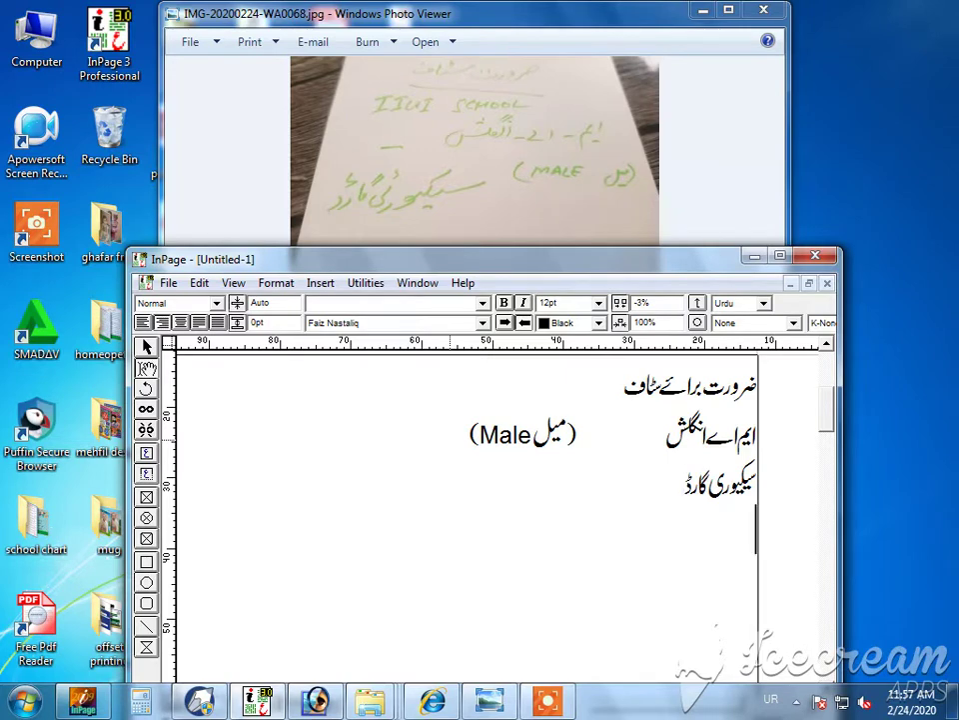
# Check the photographed handwritten note, return to InPage and save page 1 as Untitled-1.pdf with all text as curves, shown in its folder
pyautogui.click(401, 131)
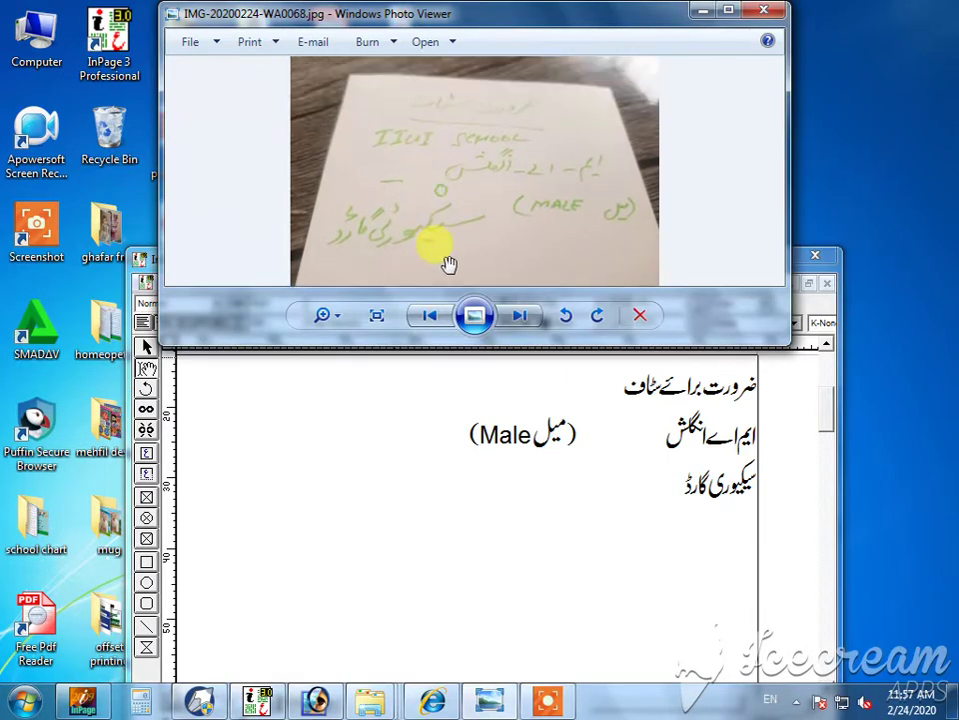
pyautogui.click(497, 439)
pyautogui.click(783, 258)
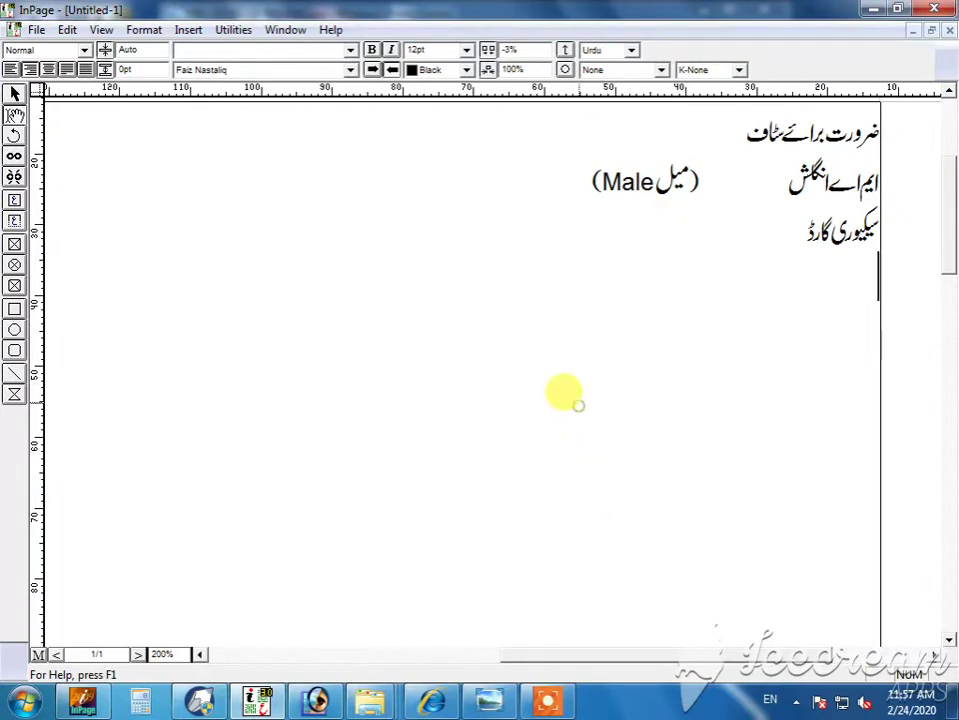
pyautogui.scroll(2, 563, 391)
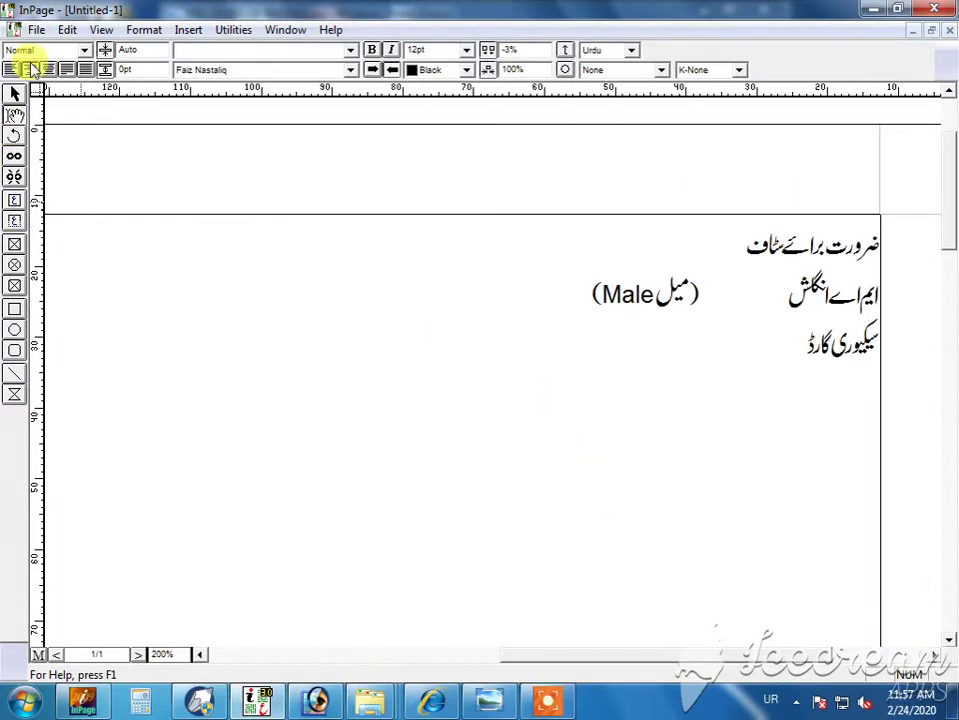
pyautogui.click(36, 29)
pyautogui.click(118, 163)
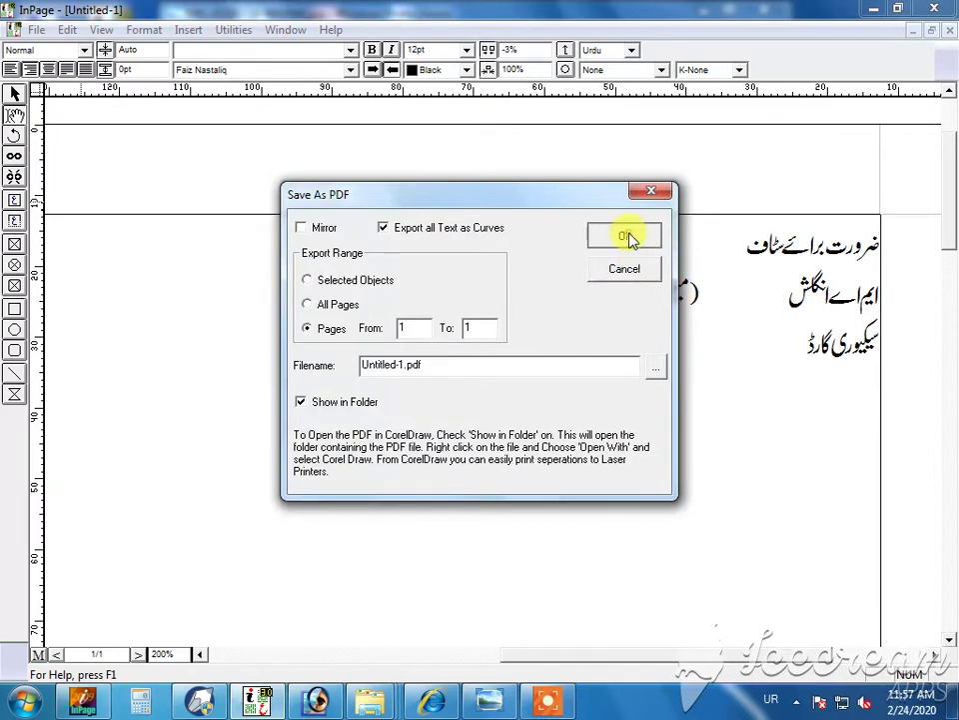
pyautogui.click(625, 237)
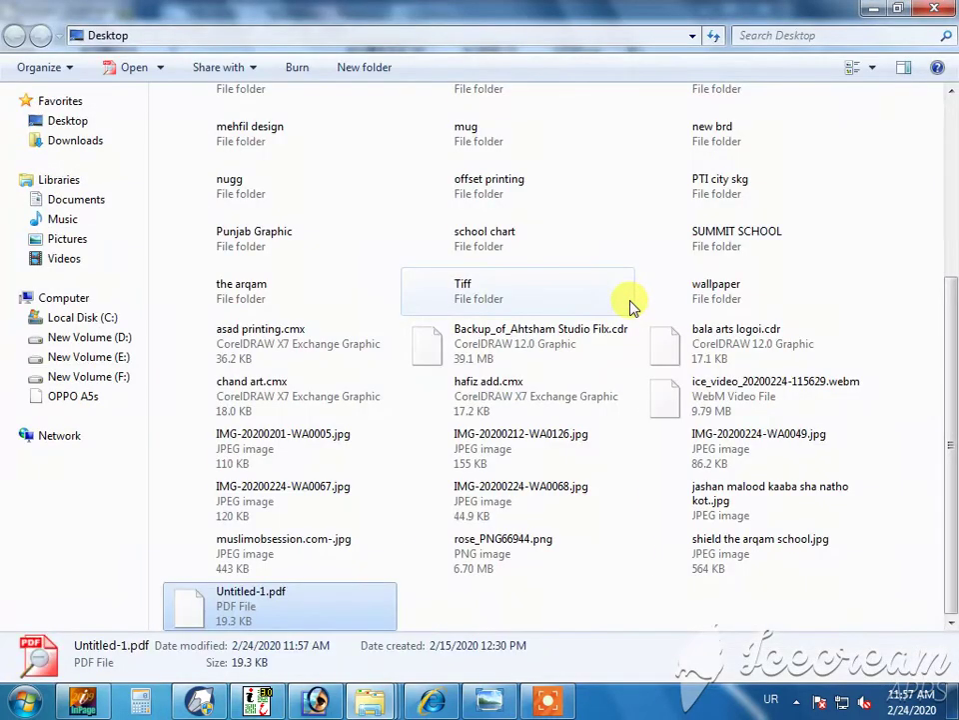
# Switch to CorelDRAW, paste the exported Urdu text and place it above the empty rectangle
pyautogui.click(200, 703)
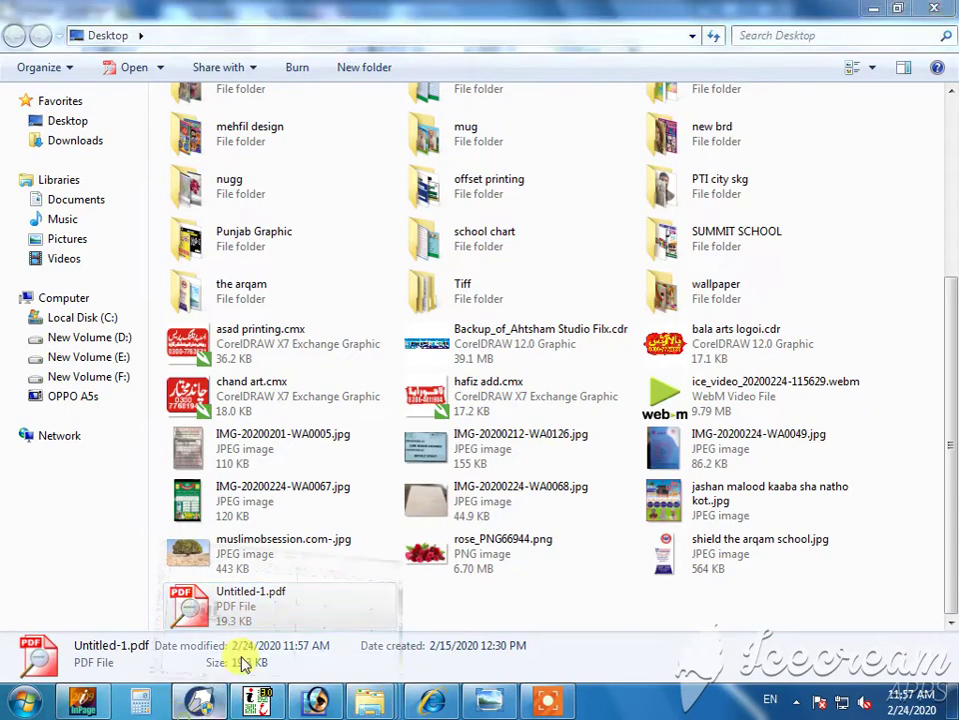
pyautogui.click(316, 493)
pyautogui.hotkey('ctrl', 'v')
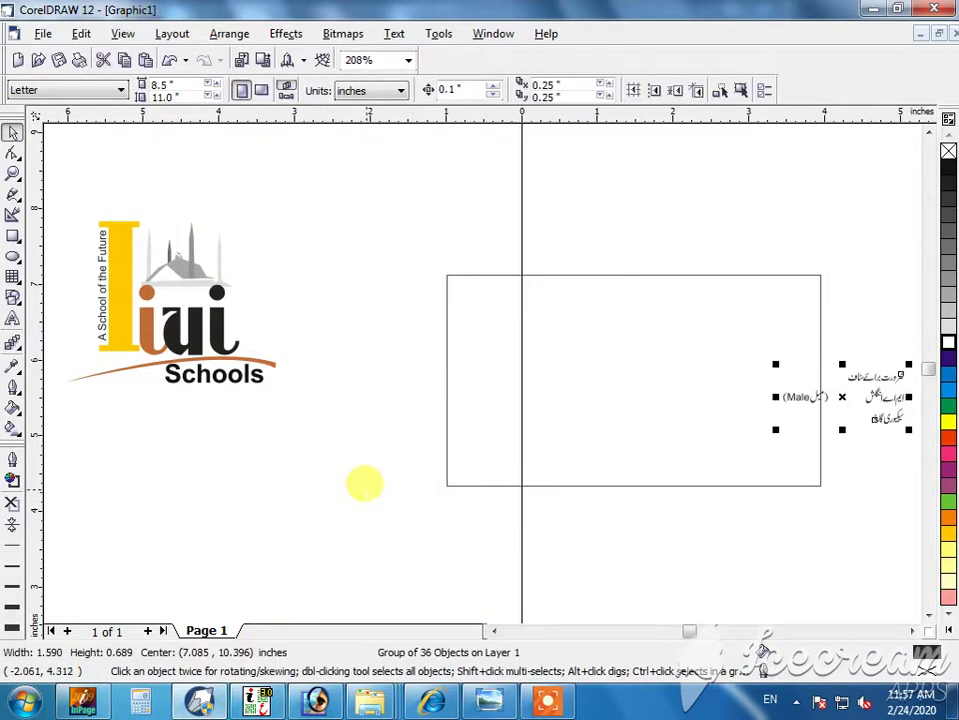
pyautogui.moveTo(870, 360); pyautogui.dragTo(680, 163)
pyautogui.click(742, 212)
# Resize the rectangle to 10 by 2.75 inches and centre it on the page
pyautogui.click(745, 274)
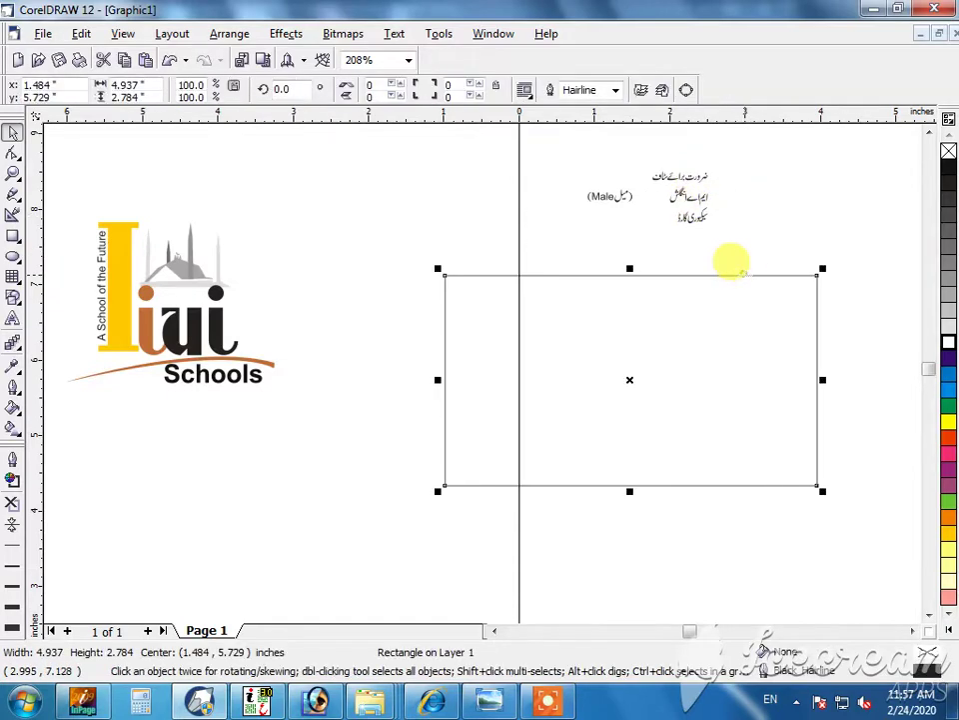
pyautogui.scroll(-2, 726, 287)
pyautogui.scroll(2, 709, 293)
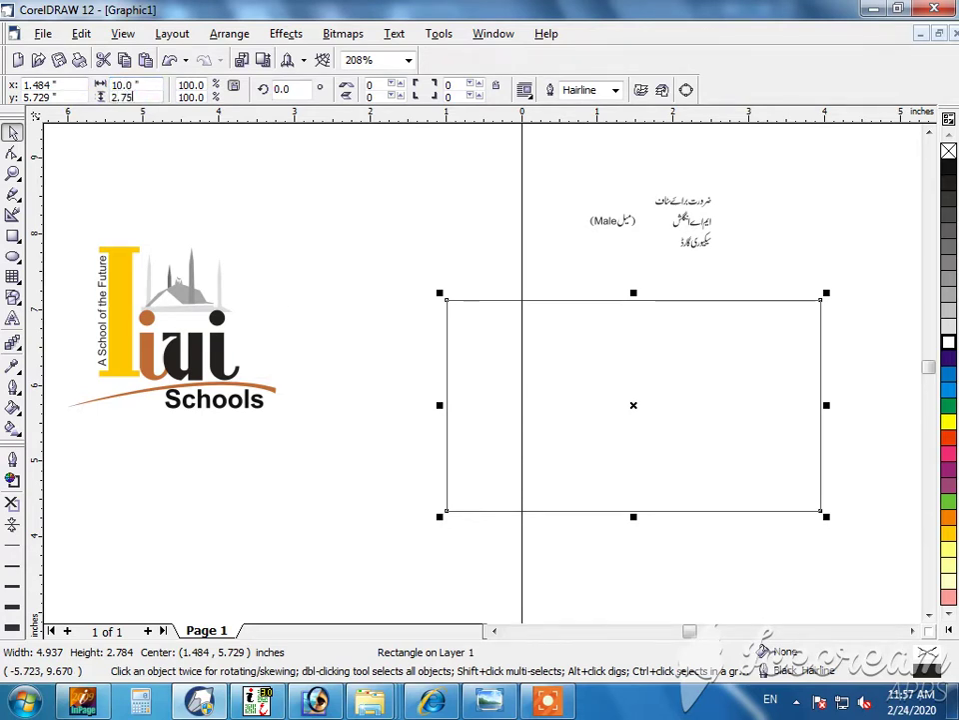
pyautogui.press('Return')
pyautogui.press('F4')
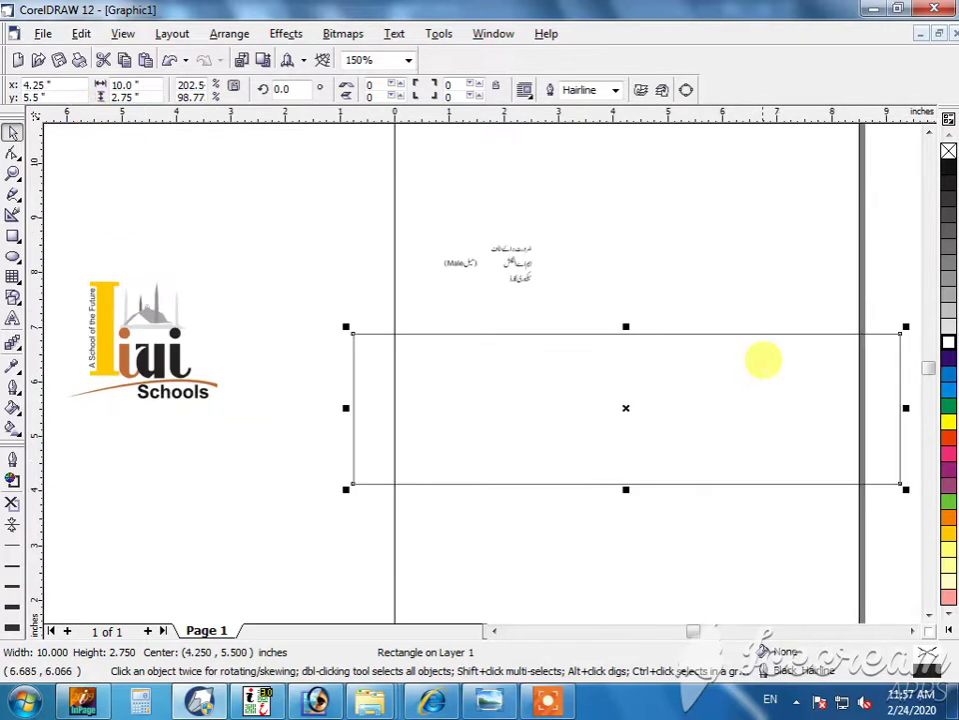
# Fill the banner rectangle with white and deselect it
pyautogui.press('F6')
pyautogui.click(949, 341)
pyautogui.click(740, 256)
pyautogui.press('space')
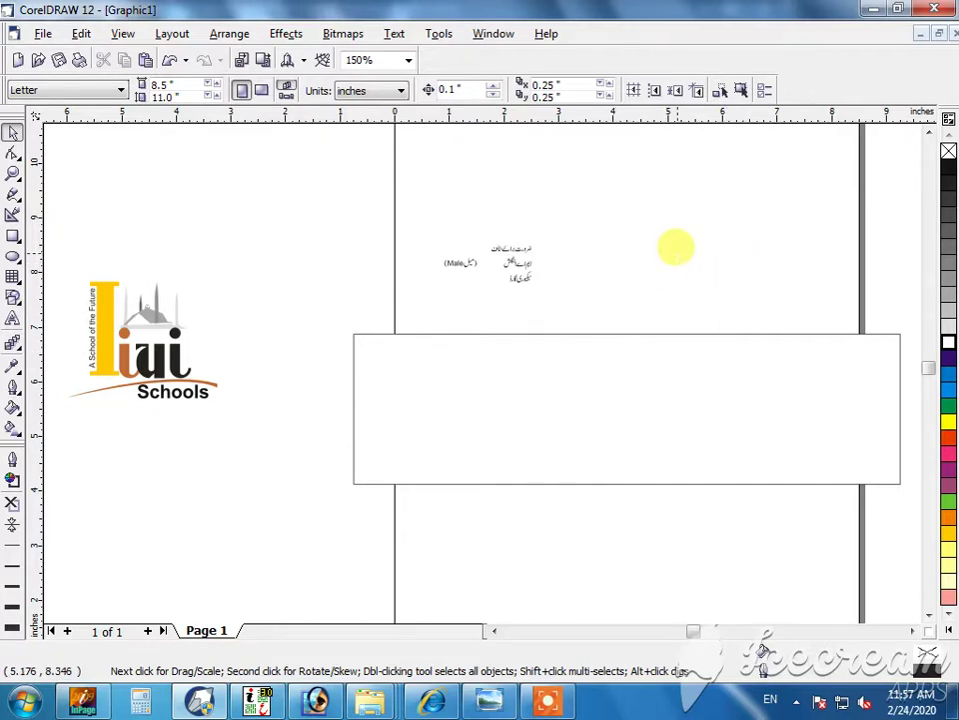
# Align the IIUI Schools logo with the left and bottom edges of the banner rectangle
pyautogui.moveTo(113, 300); pyautogui.dragTo(507, 408)
pyautogui.click(162, 370)
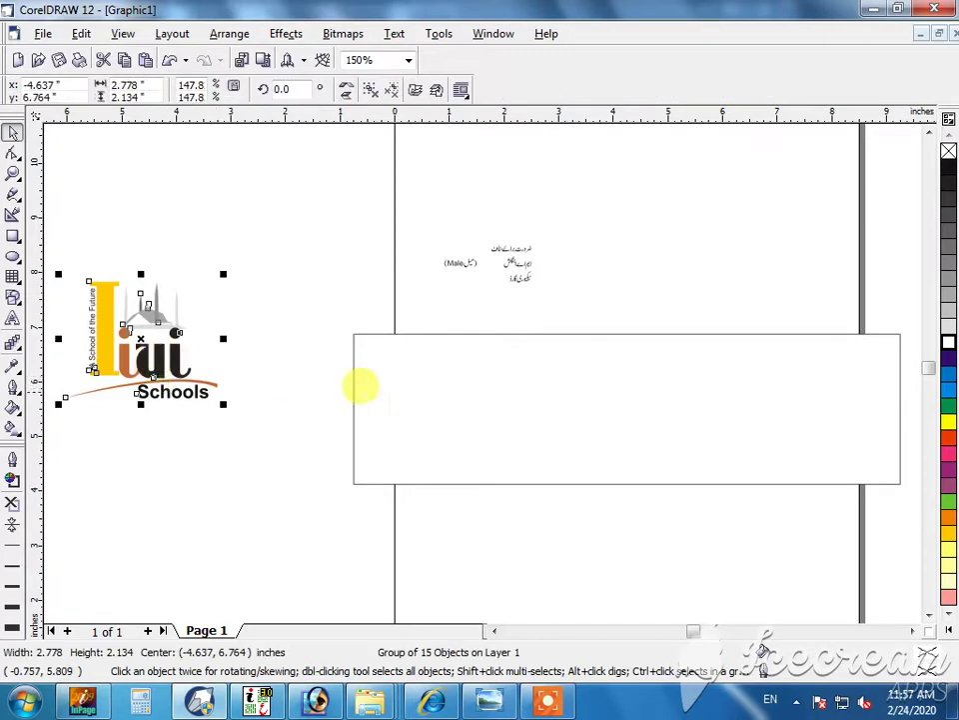
pyautogui.keyDown('shift'); pyautogui.click(356, 385); pyautogui.keyUp('shift')
pyautogui.press('l')
pyautogui.press('b')
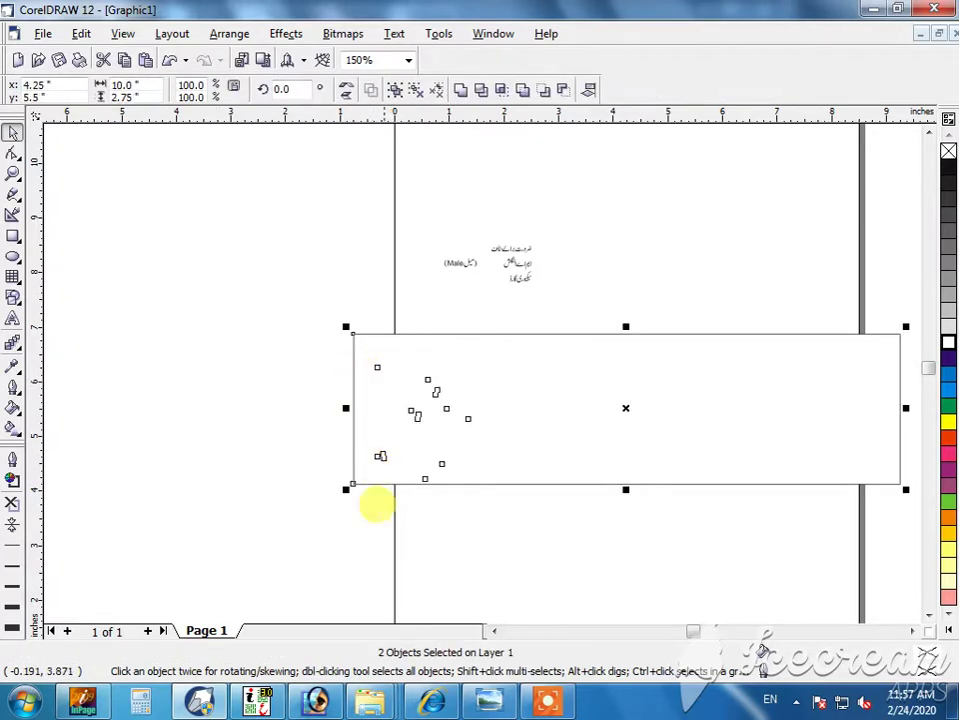
# Send the white rectangle to the back, behind the logo
pyautogui.click(374, 504)
pyautogui.click(617, 437)
pyautogui.hotkey('shift', 'pagedown')
pyautogui.click(276, 416)
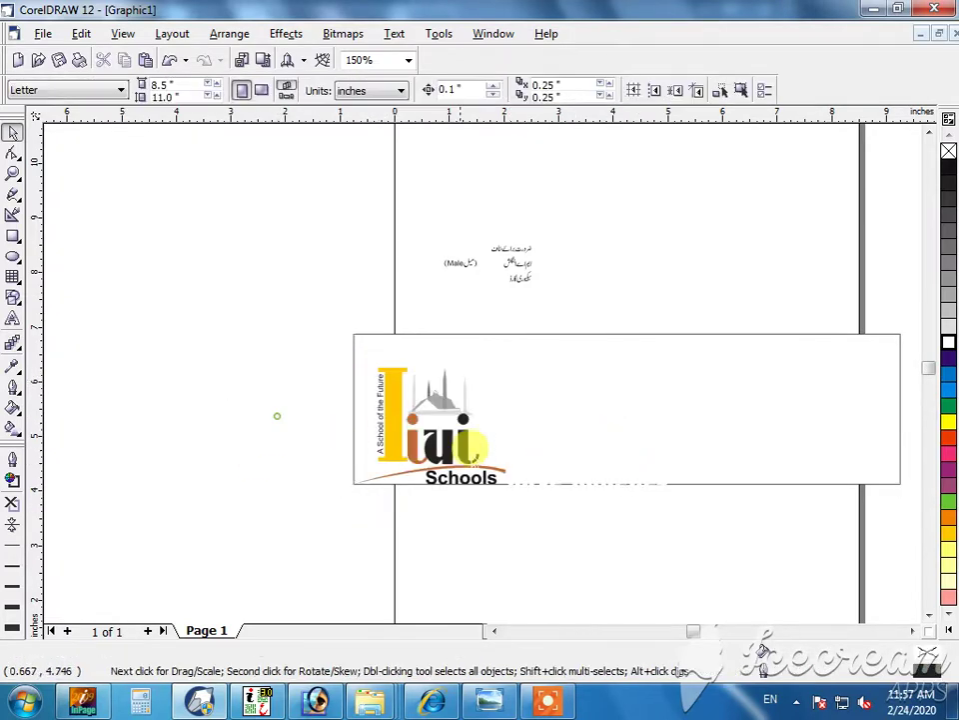
# Enlarge the logo to about 3.27 by 2.51 inches and centre it vertically at the banner's left end
pyautogui.click(491, 445)
pyautogui.press('F2')
pyautogui.moveTo(275, 255); pyautogui.dragTo(669, 534)
pyautogui.click(218, 354)
pyautogui.moveTo(315, 366); pyautogui.dragTo(329, 321)
pyautogui.moveTo(555, 491)
pyautogui.mouseDown()
pyautogui.moveTo(606, 507)
pyautogui.moveTo(638, 535)
pyautogui.moveTo(607, 522)
pyautogui.mouseUp()
pyautogui.click(655, 590)
pyautogui.click(584, 540)
pyautogui.click(573, 506)
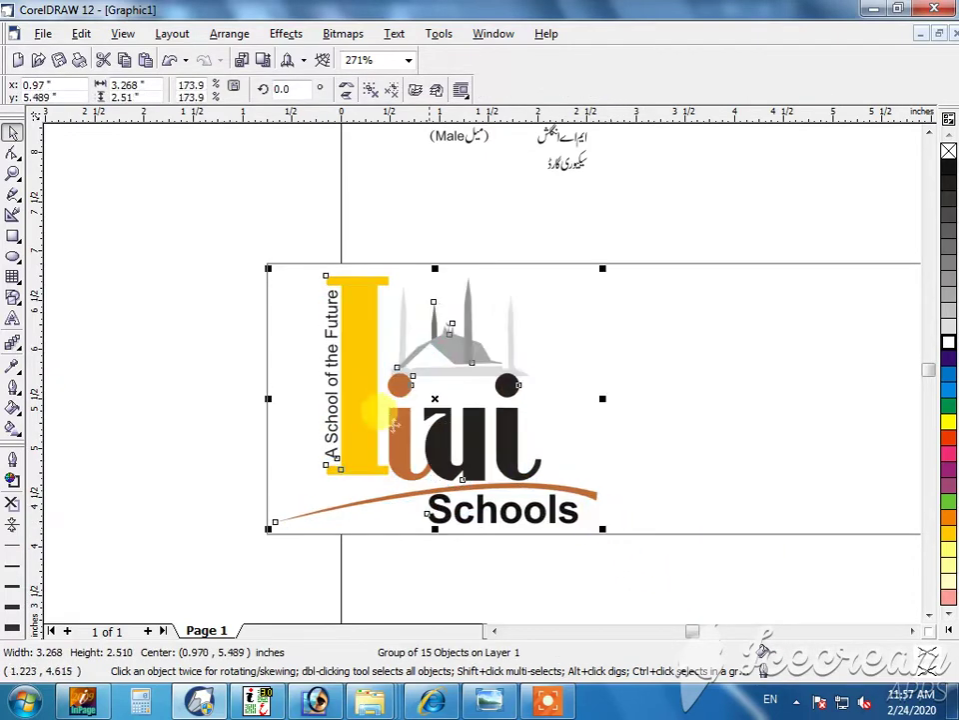
pyautogui.click(383, 420)
pyautogui.click(203, 393)
# Ungroup the pasted text and place the heading ضرورت برائے سٹاف, greatly enlarged, inside the banner beside the logo
pyautogui.press('F4')
pyautogui.press('F5')
pyautogui.press('space')
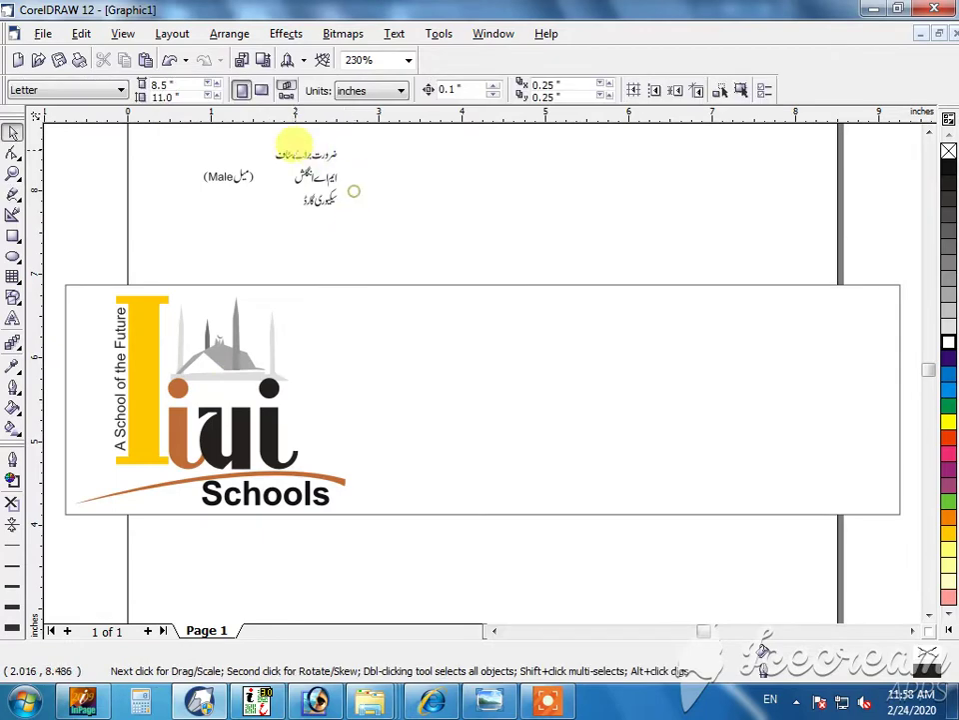
pyautogui.click(295, 148)
pyautogui.click(657, 193)
pyautogui.moveTo(330, 152); pyautogui.dragTo(307, 471)
pyautogui.hotkey('ctrl', 'u')
pyautogui.click(532, 167)
# Tighten the heading's lettering by moving ضر closer to its word and the برا letters closer to ئے
pyautogui.press('F2')
pyautogui.moveTo(256, 253); pyautogui.dragTo(953, 495)
pyautogui.moveTo(803, 240); pyautogui.dragTo(621, 427)
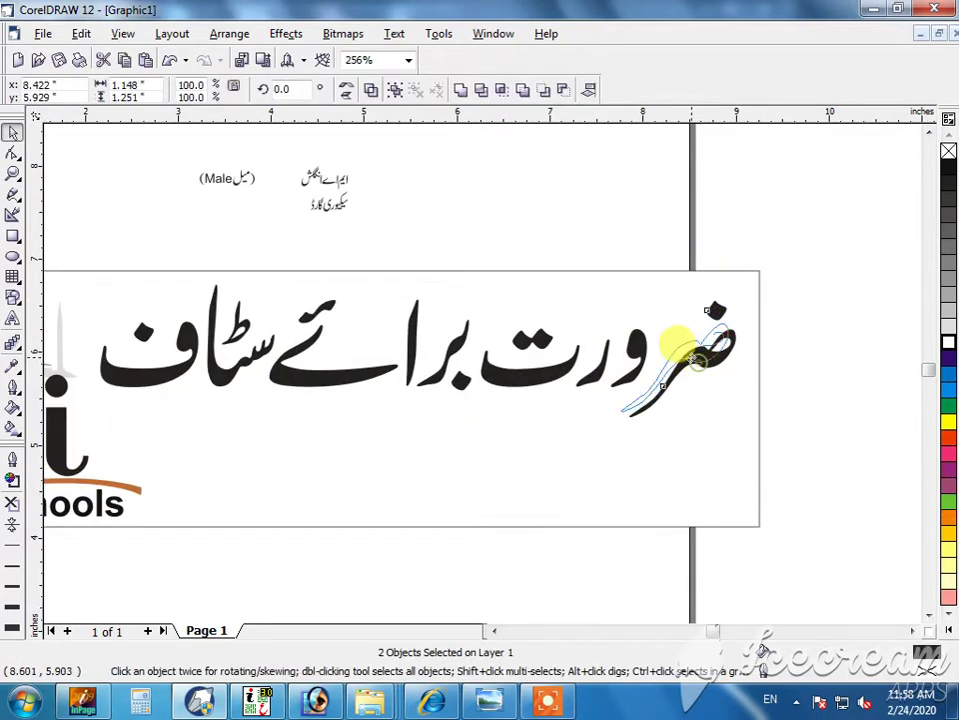
pyautogui.click(423, 314)
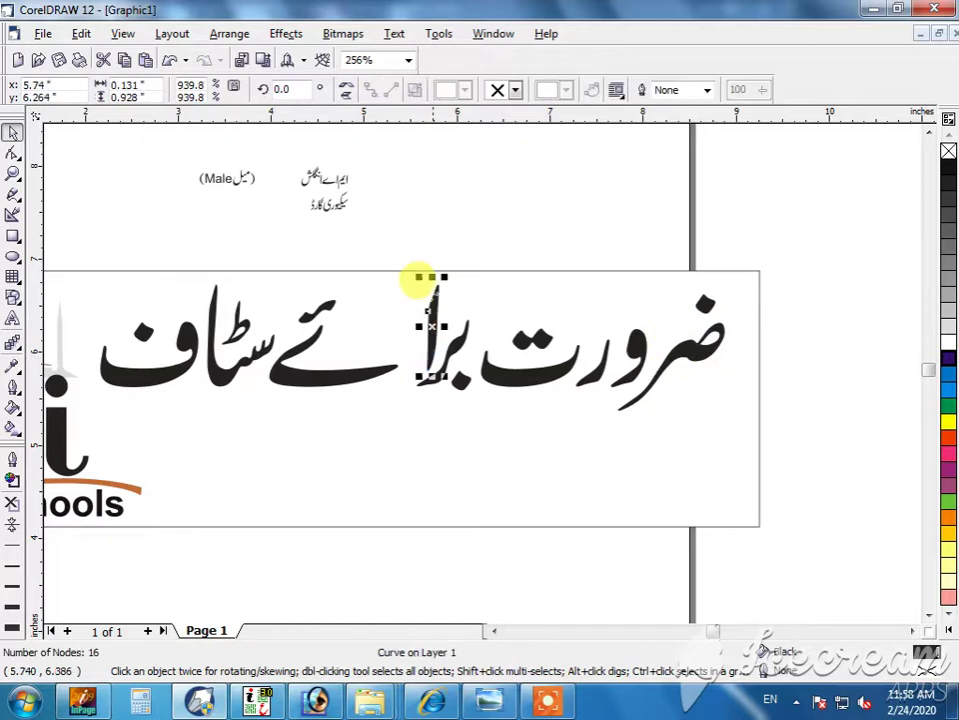
pyautogui.press('space')
pyautogui.moveTo(508, 252); pyautogui.dragTo(384, 420)
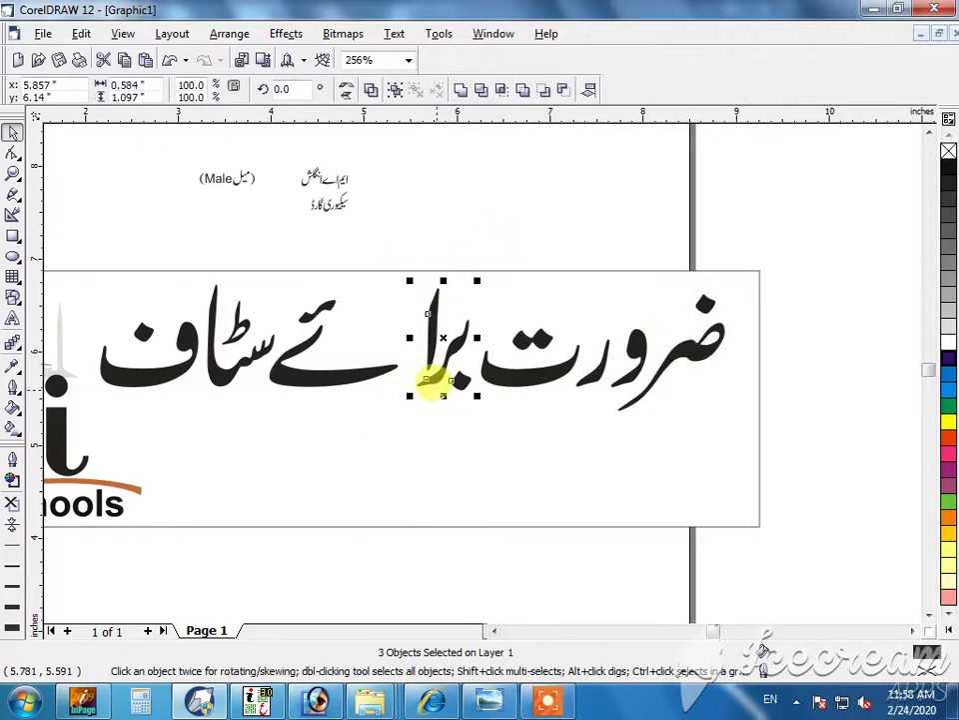
pyautogui.click(456, 203)
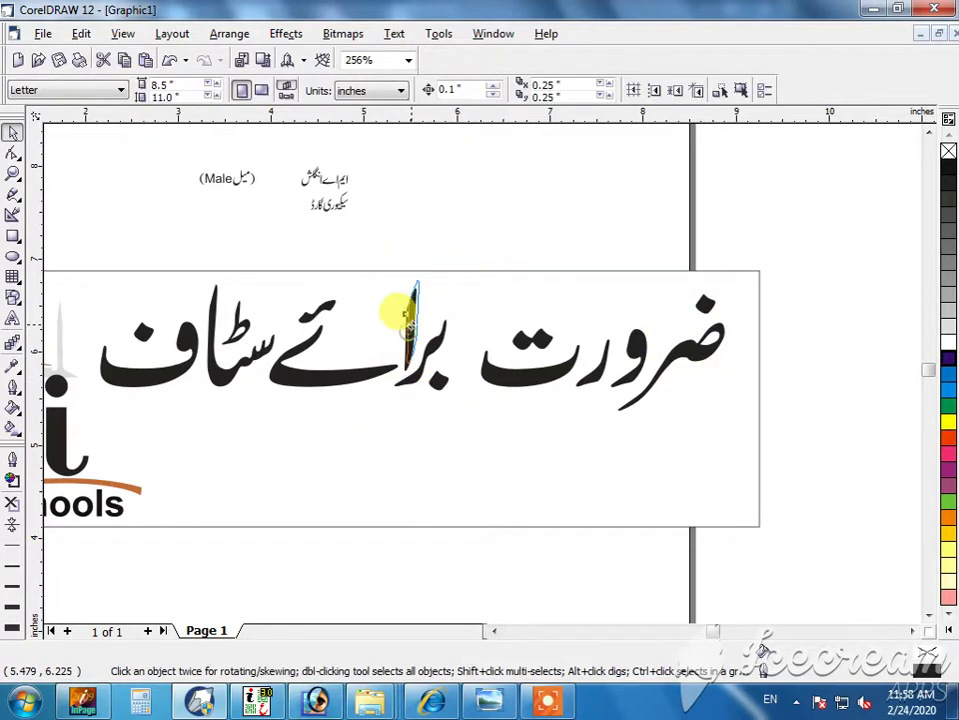
pyautogui.click(409, 320)
# Move the word ضرورت left, closer to برائے in the heading
pyautogui.moveTo(846, 236); pyautogui.dragTo(418, 454)
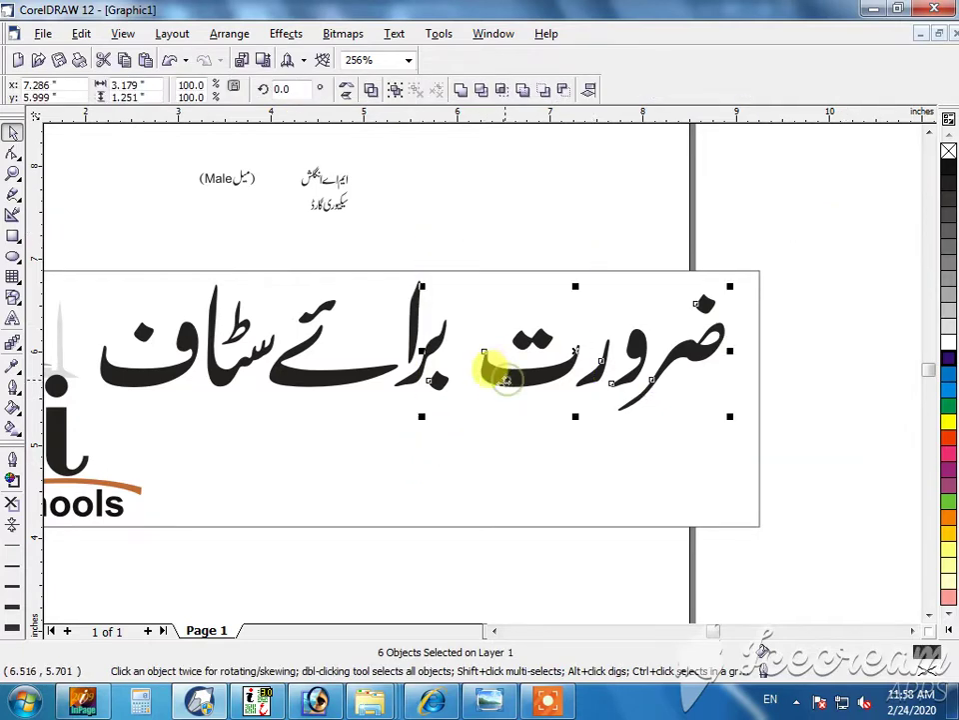
pyautogui.moveTo(753, 257); pyautogui.dragTo(449, 435)
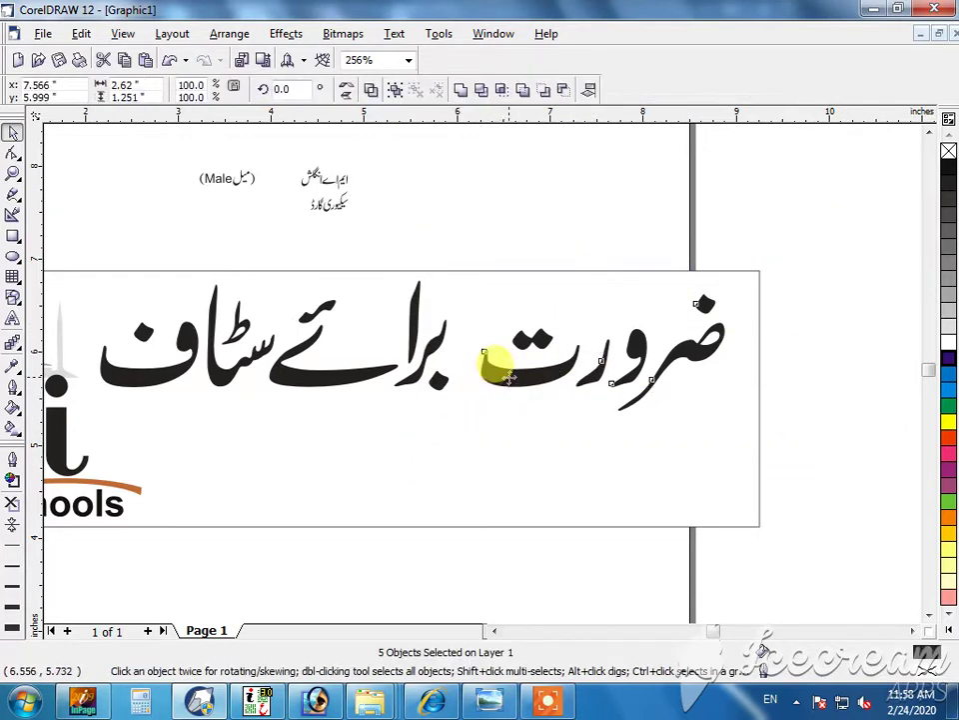
pyautogui.moveTo(496, 369); pyautogui.dragTo(474, 368)
pyautogui.click(482, 243)
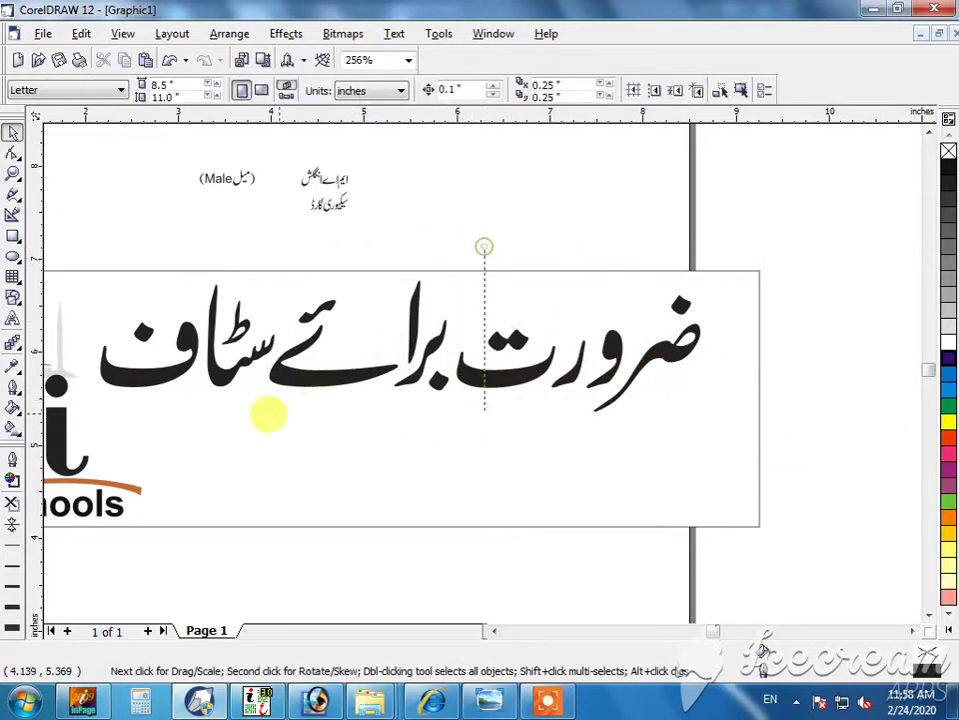
# Reduce the word برائے in size and close the gap between it and ضرورت
pyautogui.moveTo(268, 414); pyautogui.dragTo(304, 375)
pyautogui.moveTo(814, 238); pyautogui.dragTo(428, 433)
pyautogui.moveTo(485, 375); pyautogui.dragTo(414, 363)
# Move the whole heading toward the banner's right end, group it and enlarge it to fill the space beside the logo
pyautogui.moveTo(715, 241); pyautogui.dragTo(75, 428)
pyautogui.moveTo(120, 368); pyautogui.dragTo(218, 362)
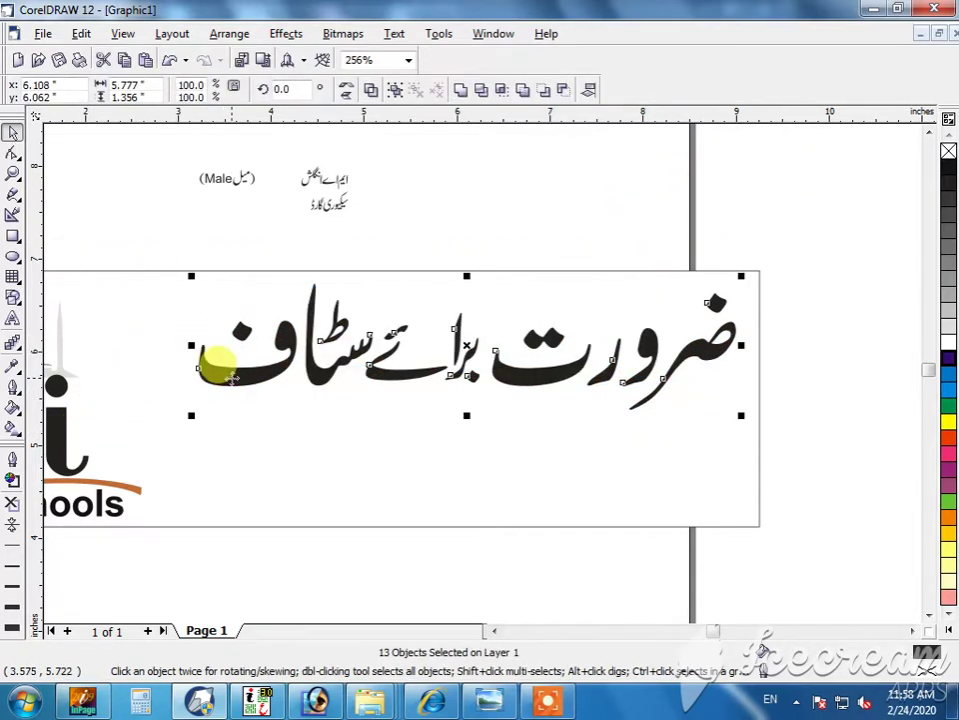
pyautogui.hotkey('ctrl', 'g')
pyautogui.moveTo(191, 417); pyautogui.dragTo(146, 438)
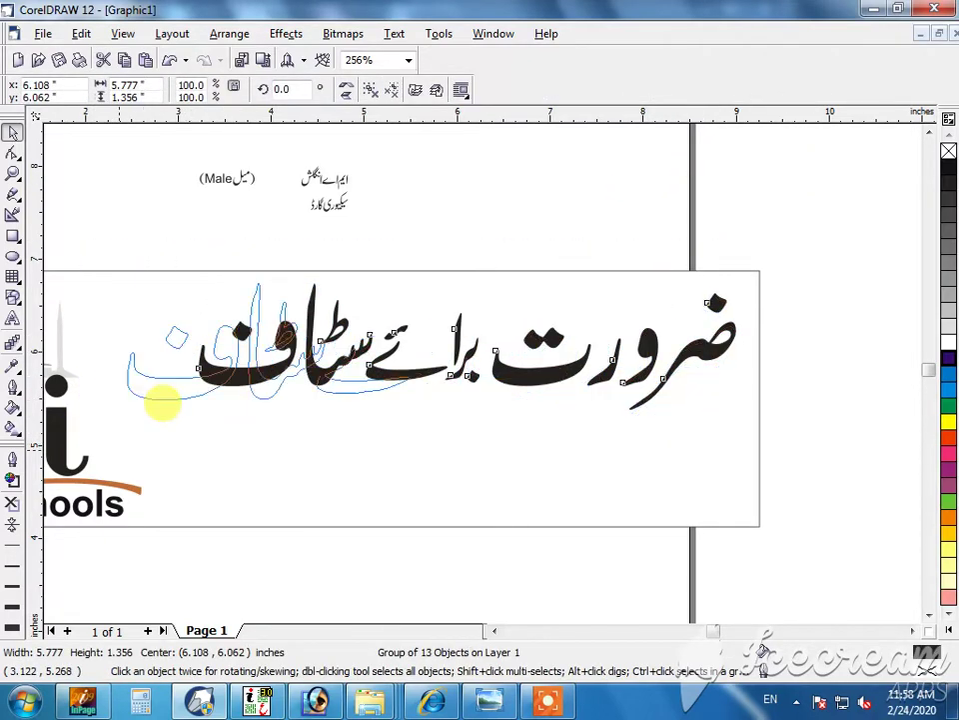
pyautogui.click(296, 225)
# Reposition یم higher in the line ایم اے انگلش, then enlarge and space out the letters of ایم اے
pyautogui.press('z')
pyautogui.moveTo(375, 155); pyautogui.dragTo(295, 211)
pyautogui.click(499, 339)
pyautogui.keyDown('shift'); pyautogui.click(496, 279); pyautogui.keyUp('shift')
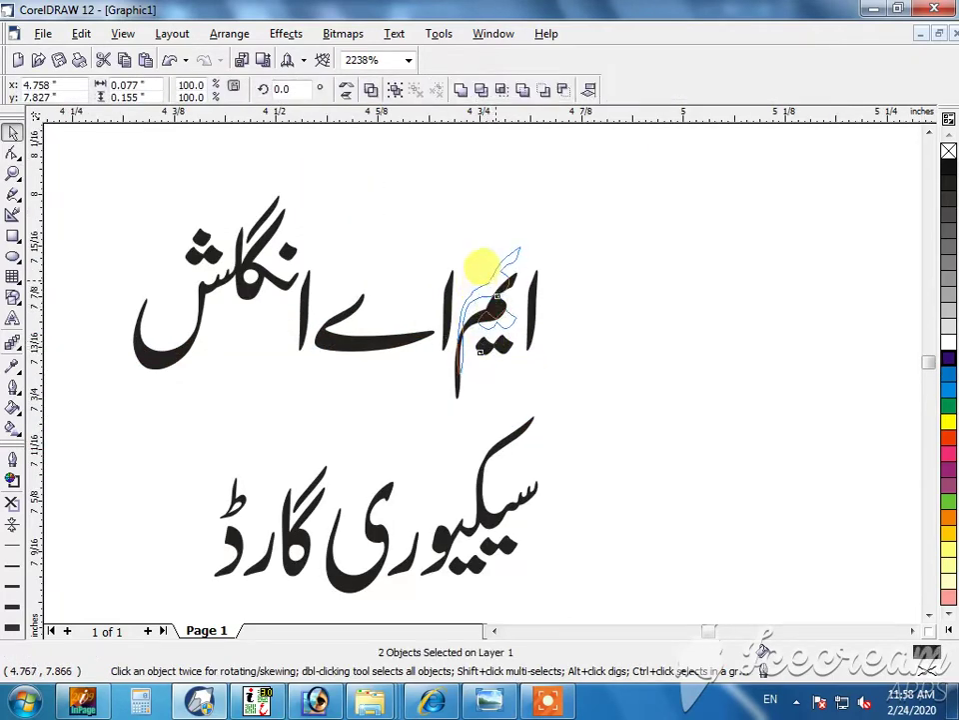
pyautogui.moveTo(642, 208); pyautogui.dragTo(341, 346)
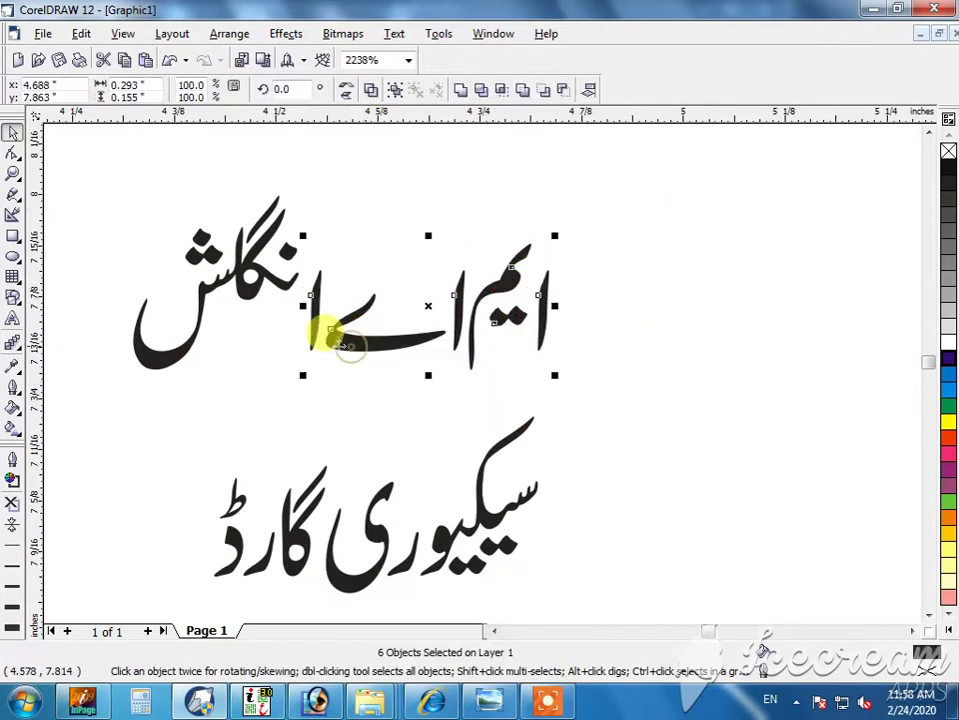
pyautogui.keyDown('shift'); pyautogui.click(312, 322); pyautogui.keyUp('shift')
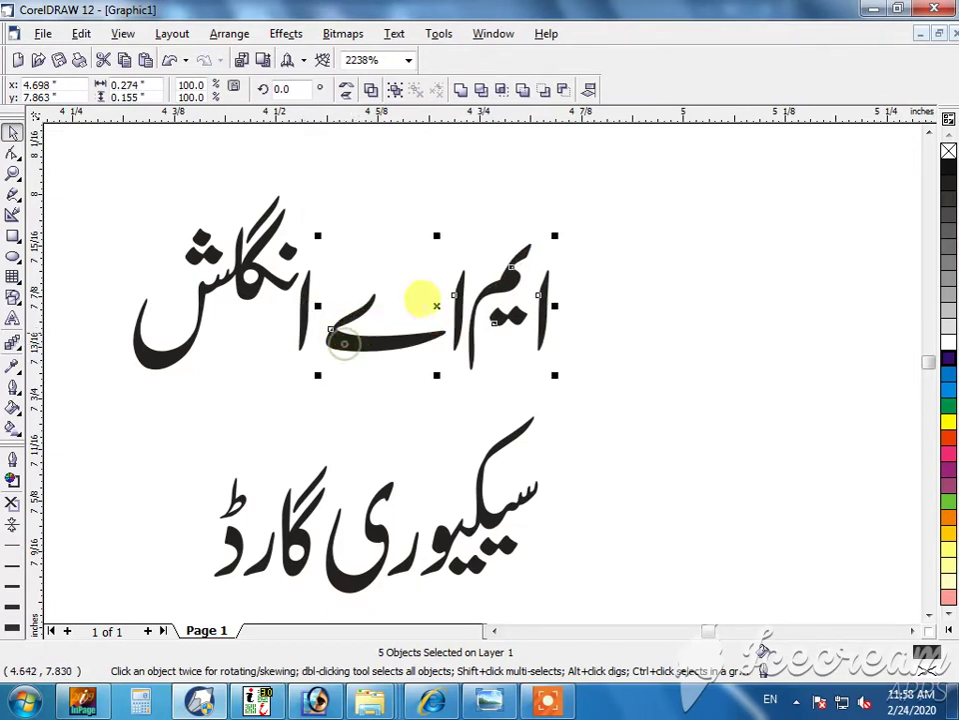
pyautogui.moveTo(555, 235); pyautogui.dragTo(605, 203)
pyautogui.moveTo(508, 253); pyautogui.dragTo(499, 253)
# Group the line ایم اے انگلش and place it under the heading's right end at about 2.3 by 0.86 inches
pyautogui.moveTo(744, 161); pyautogui.dragTo(102, 403)
pyautogui.hotkey('ctrl', 'g')
pyautogui.scroll(-5, 107, 391)
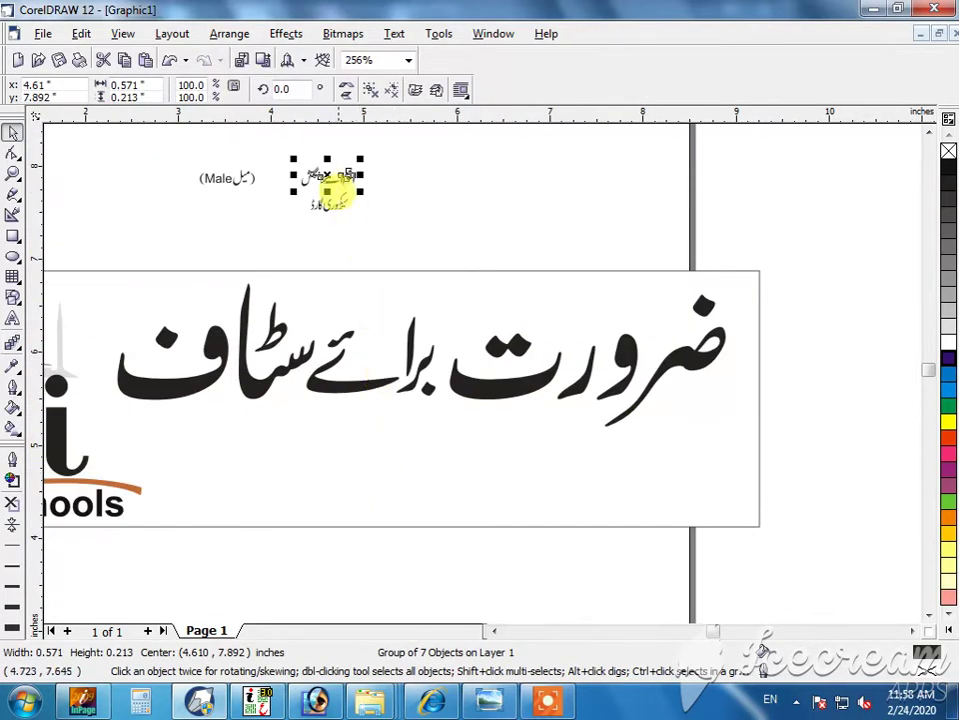
pyautogui.moveTo(337, 170); pyautogui.dragTo(508, 499)
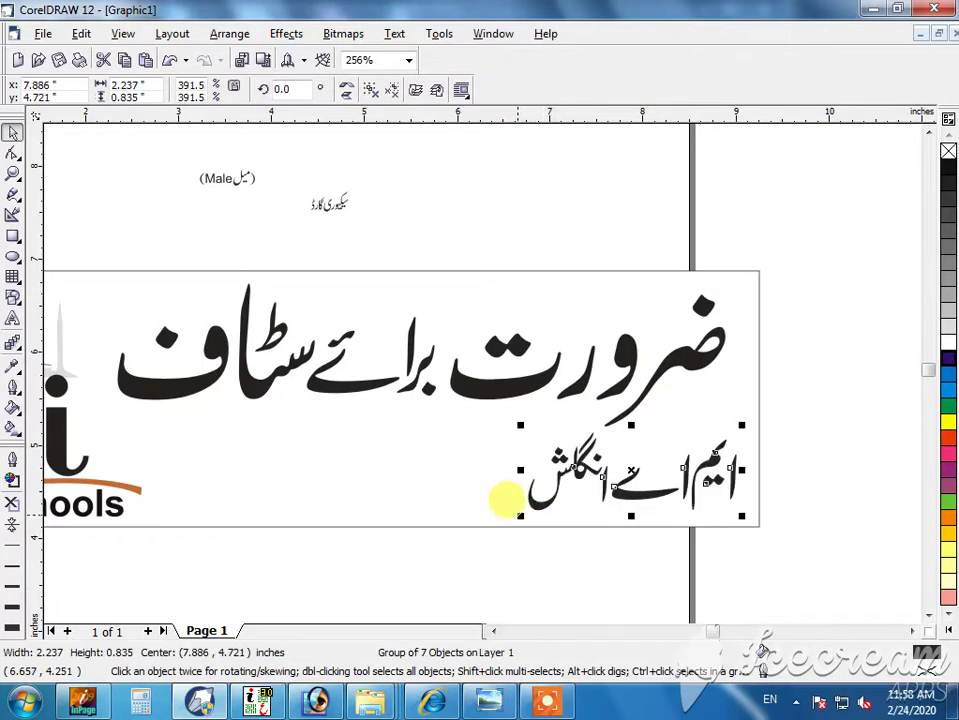
pyautogui.moveTo(519, 422)
pyautogui.mouseDown()
pyautogui.moveTo(504, 408)
pyautogui.moveTo(510, 415)
pyautogui.mouseUp()
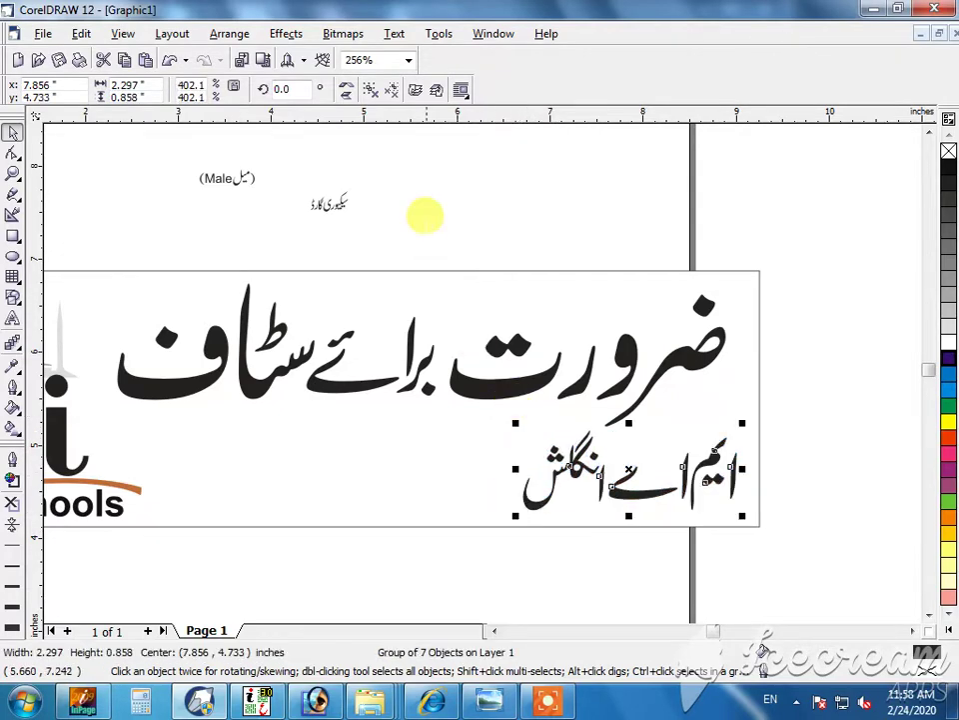
# Place (میل Male) left of ایم اے انگلش, about 1.07 by 0.31 inches, and group its letters
pyautogui.click(422, 218)
pyautogui.moveTo(280, 150); pyautogui.dragTo(407, 500)
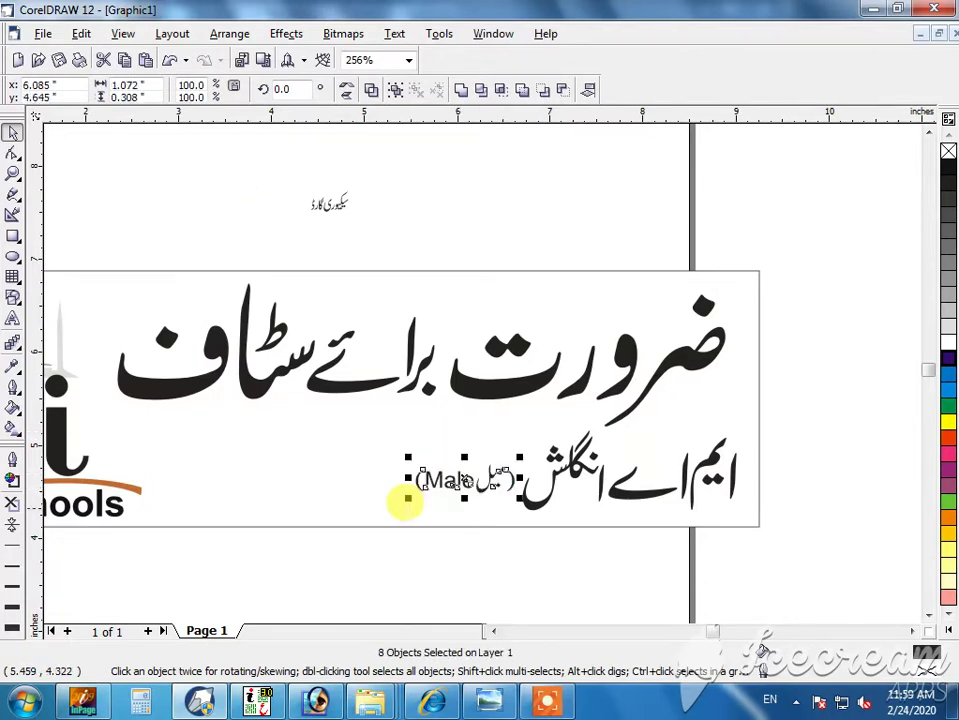
pyautogui.hotkey('ctrl', 'g')
pyautogui.click(476, 460)
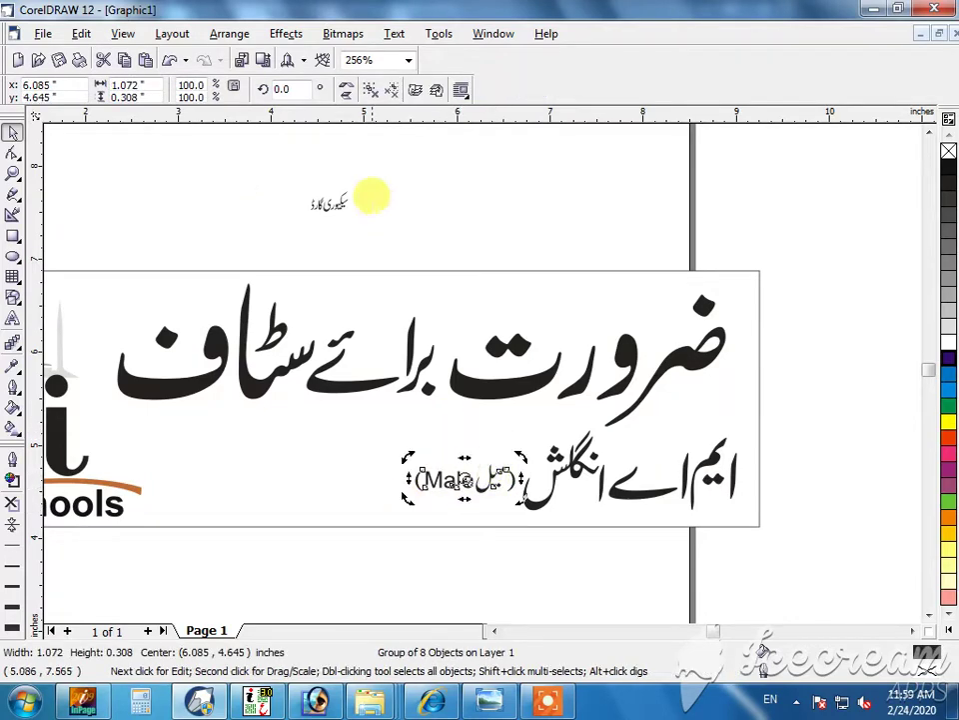
# Bring سیکیوری گارڈ into the banner left of (میل Male), enlarge it to about 1.38 by 0.75 inches and group its letters
pyautogui.moveTo(389, 165); pyautogui.dragTo(234, 247)
pyautogui.moveTo(321, 202); pyautogui.dragTo(308, 473)
pyautogui.hotkey('ctrl', 'z')
pyautogui.moveTo(283, 581); pyautogui.dragTo(396, 404)
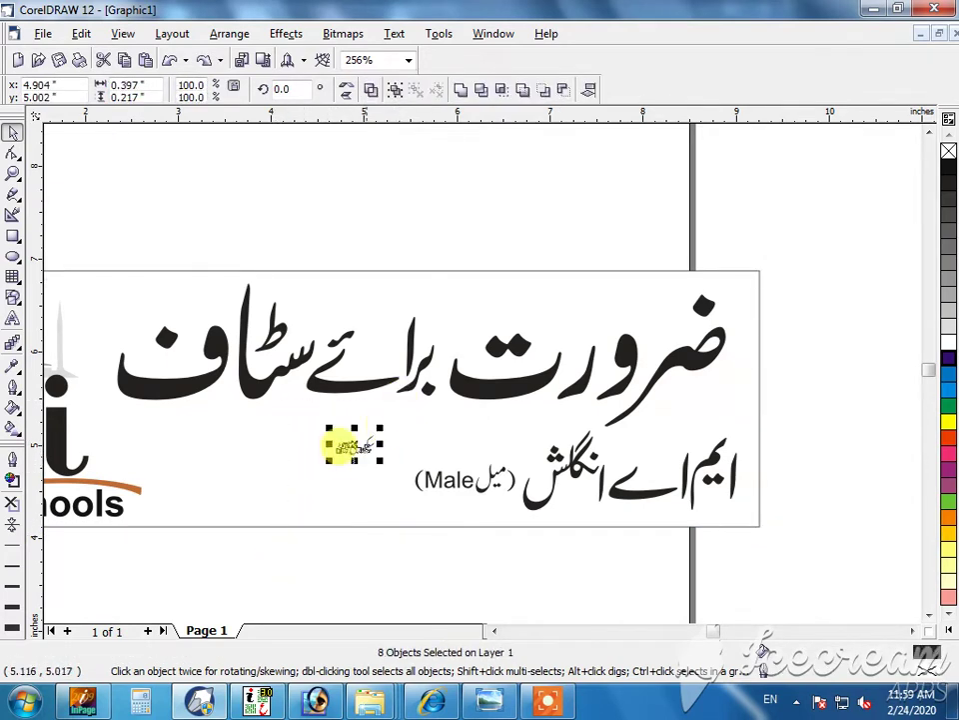
pyautogui.moveTo(328, 460); pyautogui.dragTo(239, 510)
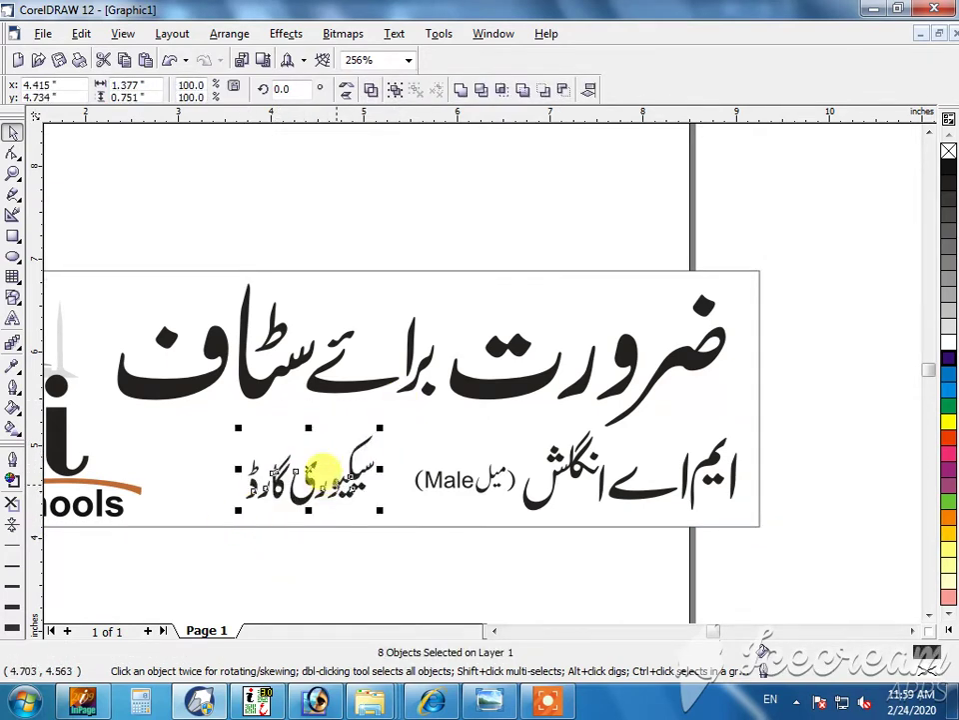
pyautogui.moveTo(336, 484)
pyautogui.mouseDown()
pyautogui.moveTo(276, 485)
pyautogui.moveTo(346, 484)
pyautogui.mouseUp()
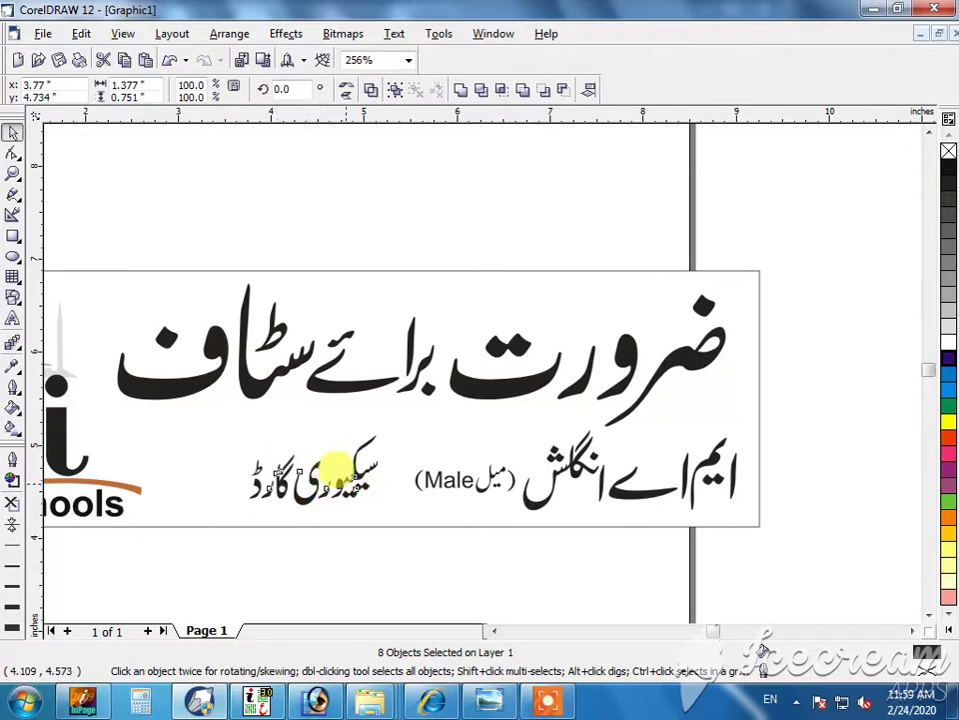
pyautogui.hotkey('ctrl', 'g')
# Draw an ellipse of about 1.92 by 1.11 inches around سیکیوری گارڈ
pyautogui.click(13, 258)
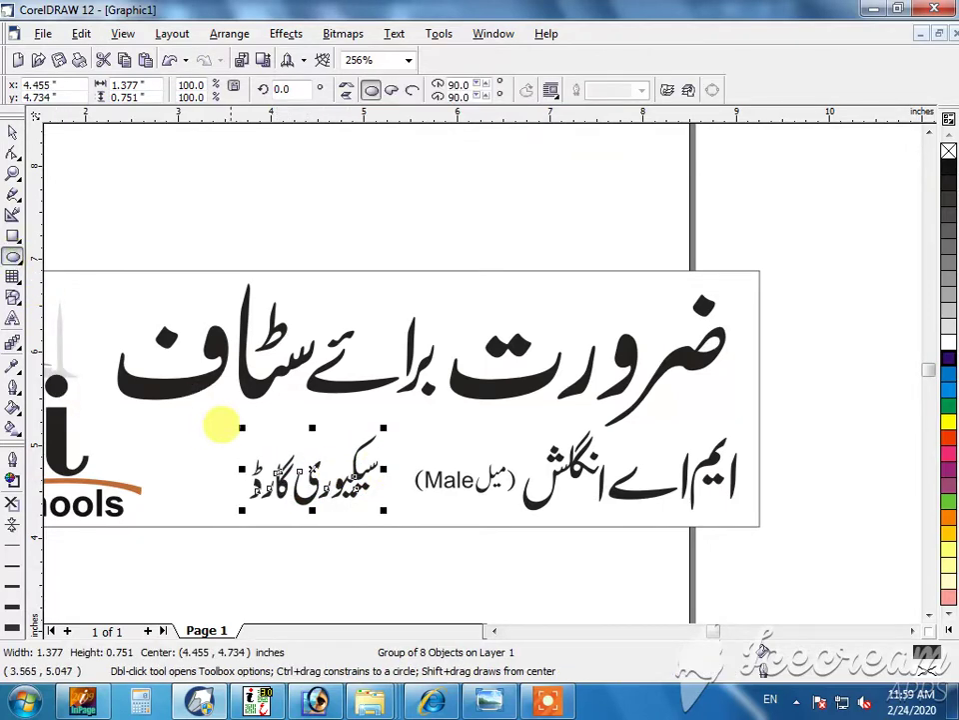
pyautogui.moveTo(228, 428); pyautogui.dragTo(404, 518)
pyautogui.press('space')
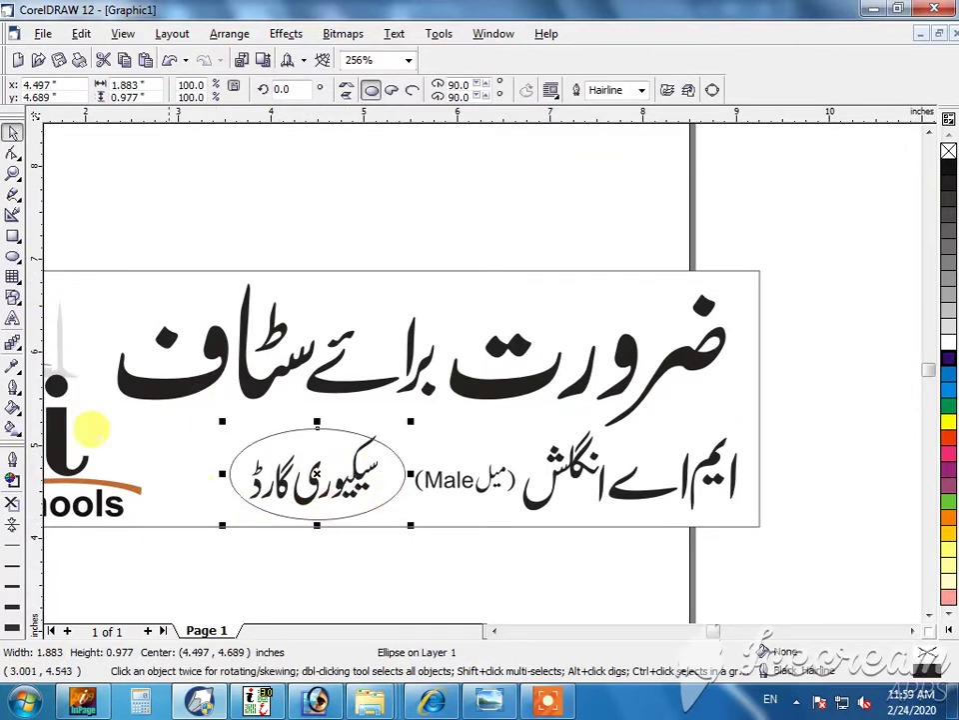
pyautogui.press('F2')
pyautogui.moveTo(135, 381); pyautogui.dragTo(619, 579)
pyautogui.moveTo(370, 274); pyautogui.dragTo(360, 239)
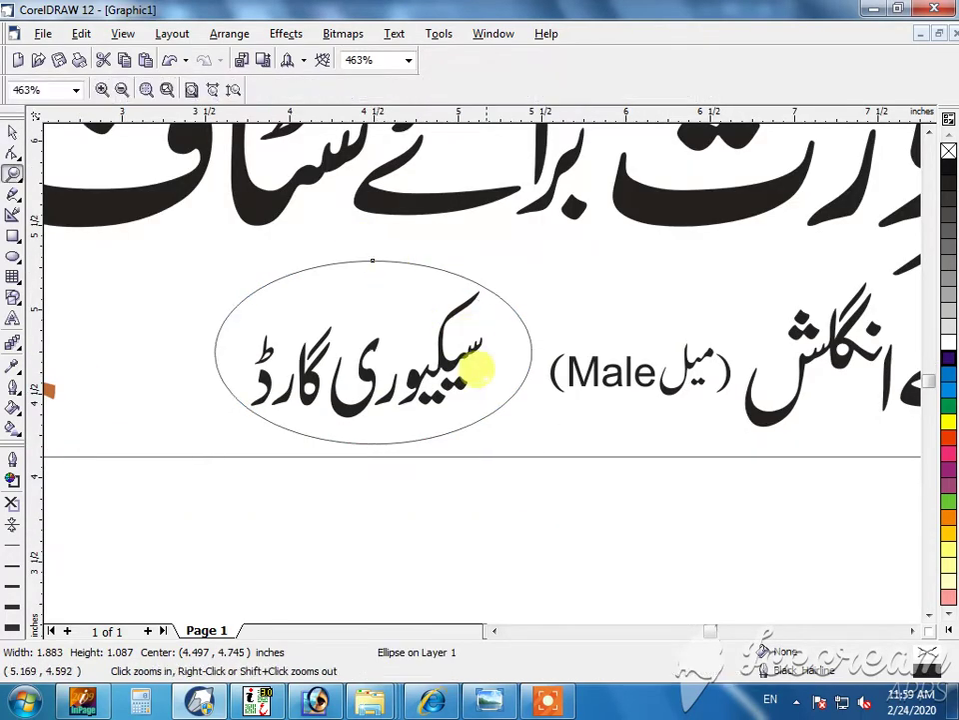
pyautogui.click(435, 369)
pyautogui.click(476, 510)
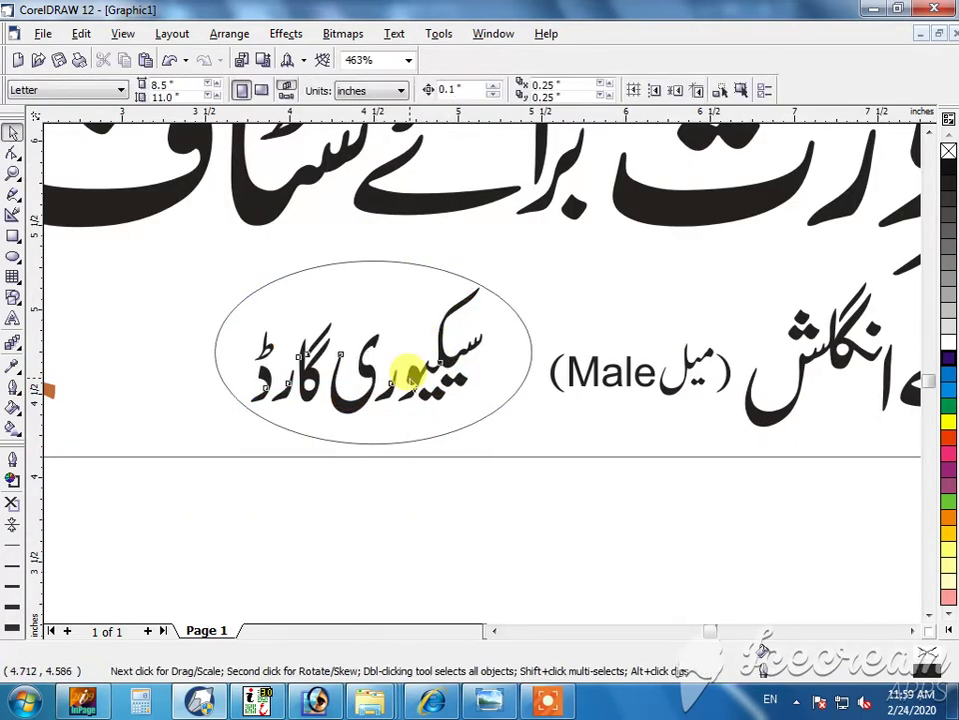
pyautogui.click(408, 382)
pyautogui.click(507, 377)
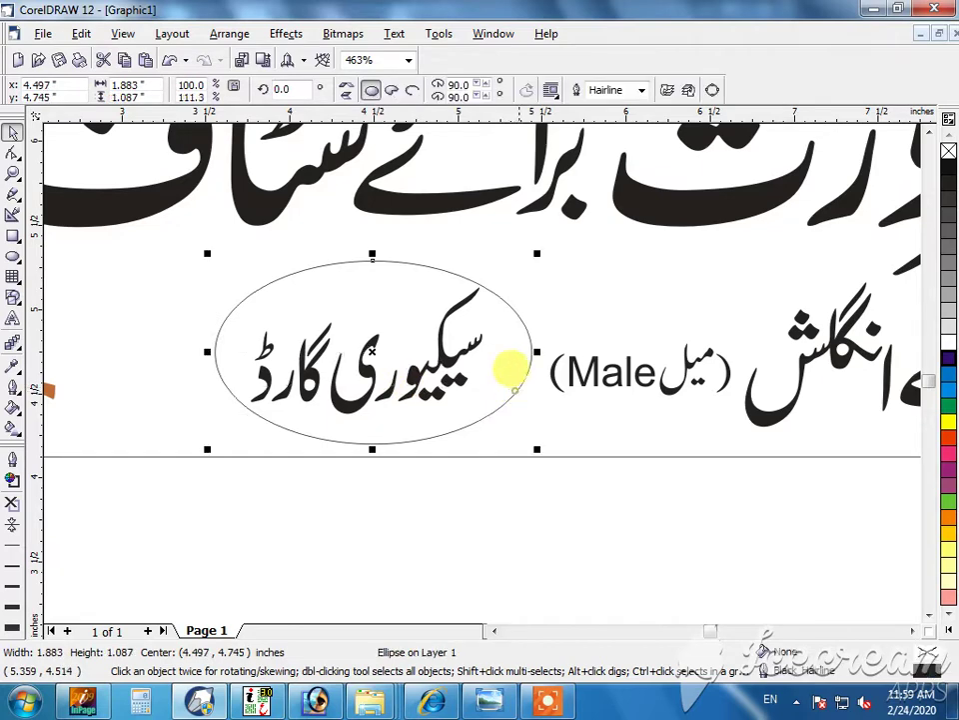
pyautogui.moveTo(540, 256); pyautogui.dragTo(541, 252)
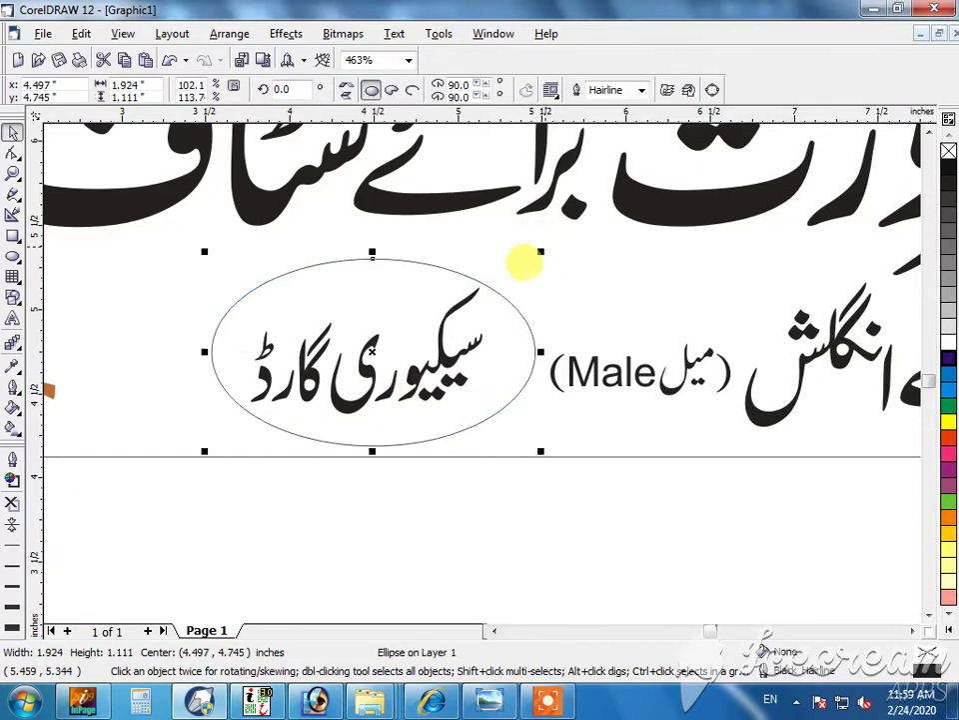
# Shift سیکیوری گارڈ slightly to sit centred inside the ellipse
pyautogui.click(323, 503)
pyautogui.click(343, 396)
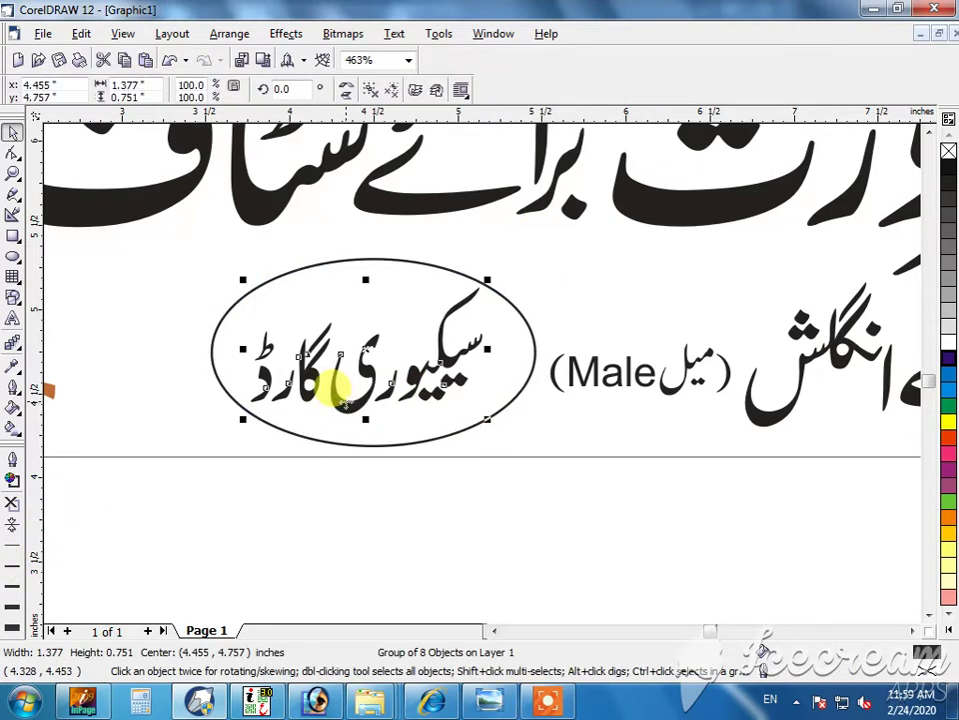
pyautogui.moveTo(343, 395); pyautogui.dragTo(338, 397)
pyautogui.click(384, 463)
pyautogui.click(405, 376)
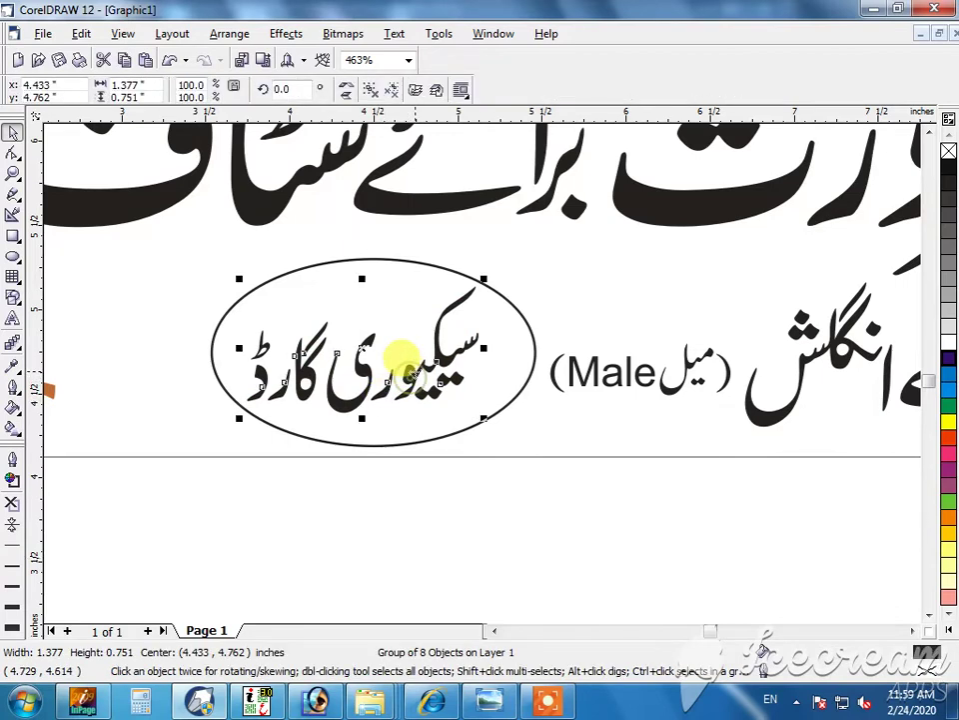
pyautogui.click(544, 453)
# Move (میل Male) slightly up and closer to the end of ایم اے انگلش
pyautogui.press('F3')
pyautogui.press('F3')
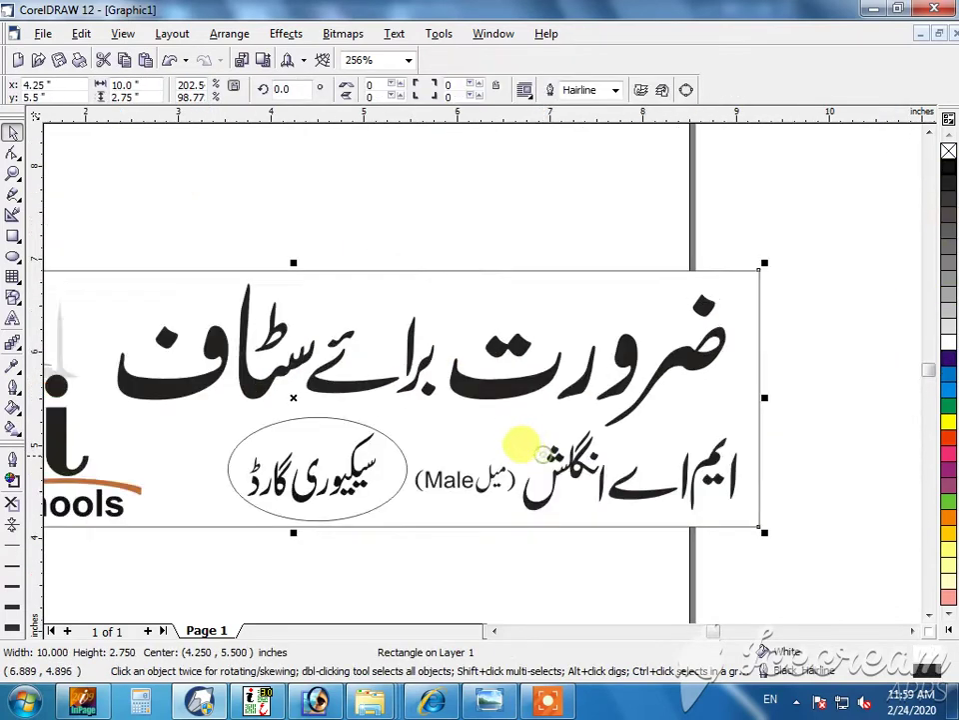
pyautogui.click(447, 531)
pyautogui.click(225, 386)
pyautogui.click(386, 548)
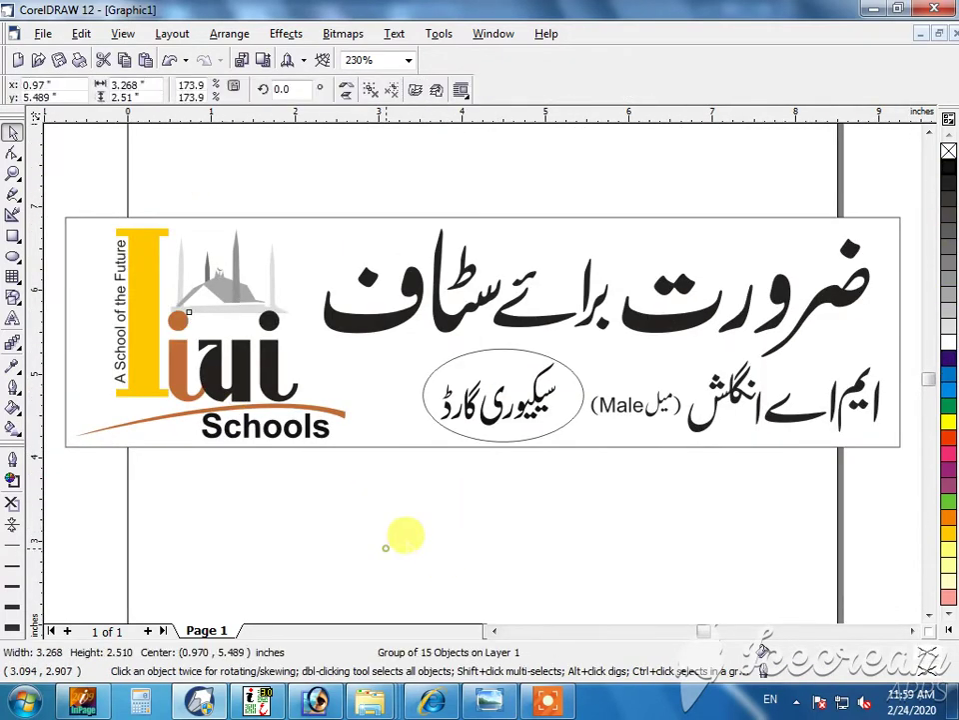
pyautogui.click(505, 458)
pyautogui.moveTo(610, 417); pyautogui.dragTo(587, 462)
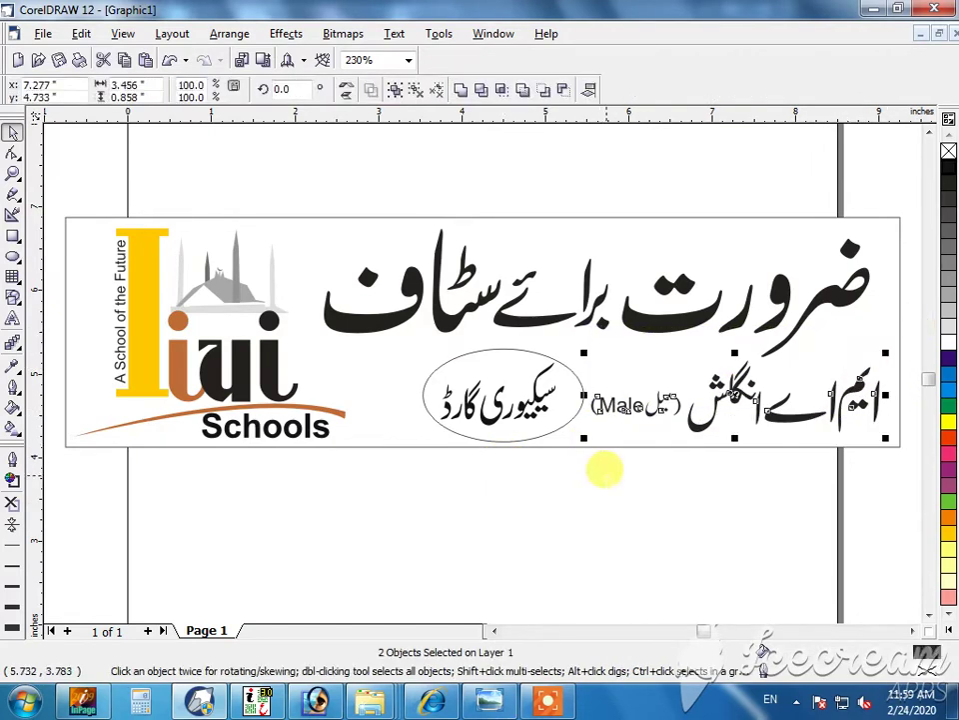
pyautogui.click(606, 475)
pyautogui.moveTo(646, 411); pyautogui.dragTo(658, 387)
pyautogui.click(580, 460)
# Shrink the ellipse with سیکیوری گارڈ beside (میل Male), and shift the whole row toward the banner's right edge
pyautogui.moveTo(402, 466); pyautogui.dragTo(604, 325)
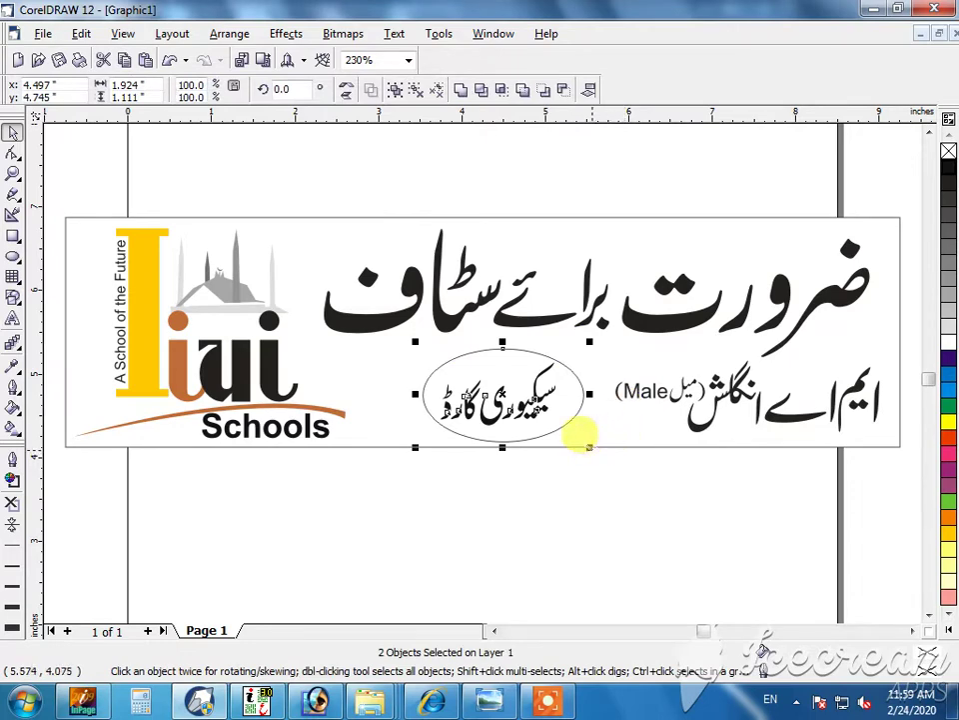
pyautogui.moveTo(532, 404); pyautogui.dragTo(556, 386)
pyautogui.moveTo(905, 325); pyautogui.dragTo(478, 444)
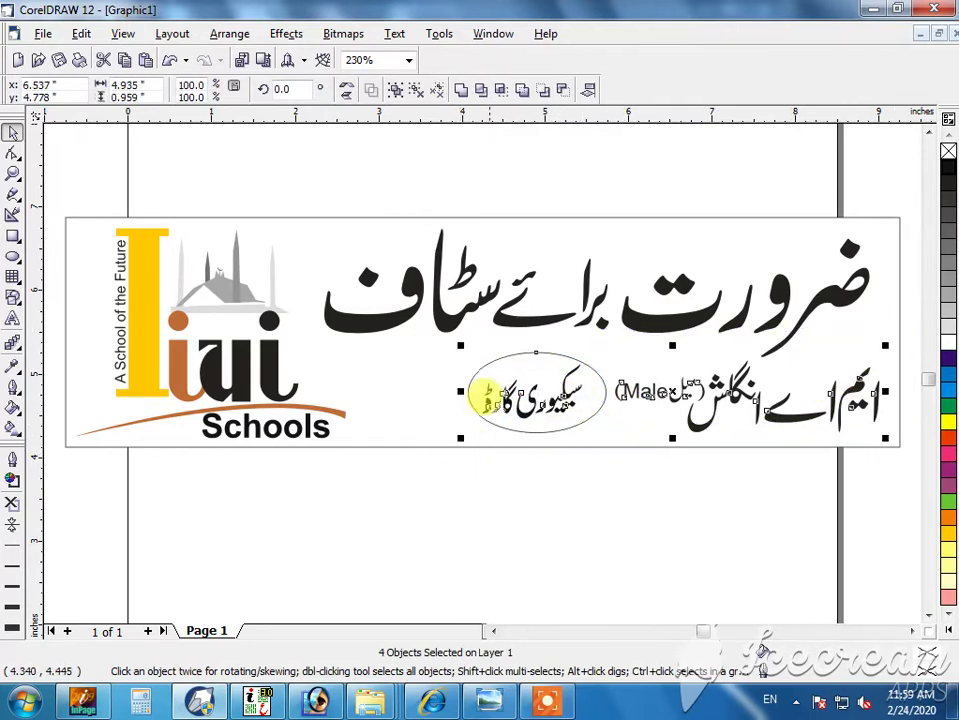
pyautogui.moveTo(484, 391); pyautogui.dragTo(497, 394)
pyautogui.click(510, 479)
# Fill the phone number below the banner red and replace its hyphen with a line break
pyautogui.click(438, 501)
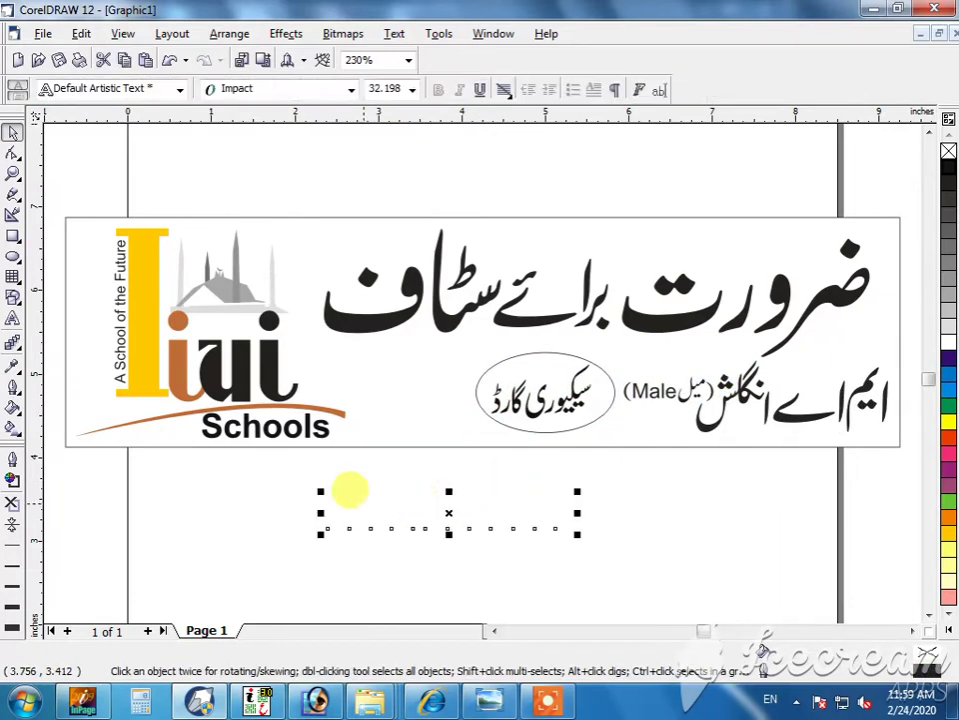
pyautogui.click(945, 440)
pyautogui.doubleClick(427, 515)
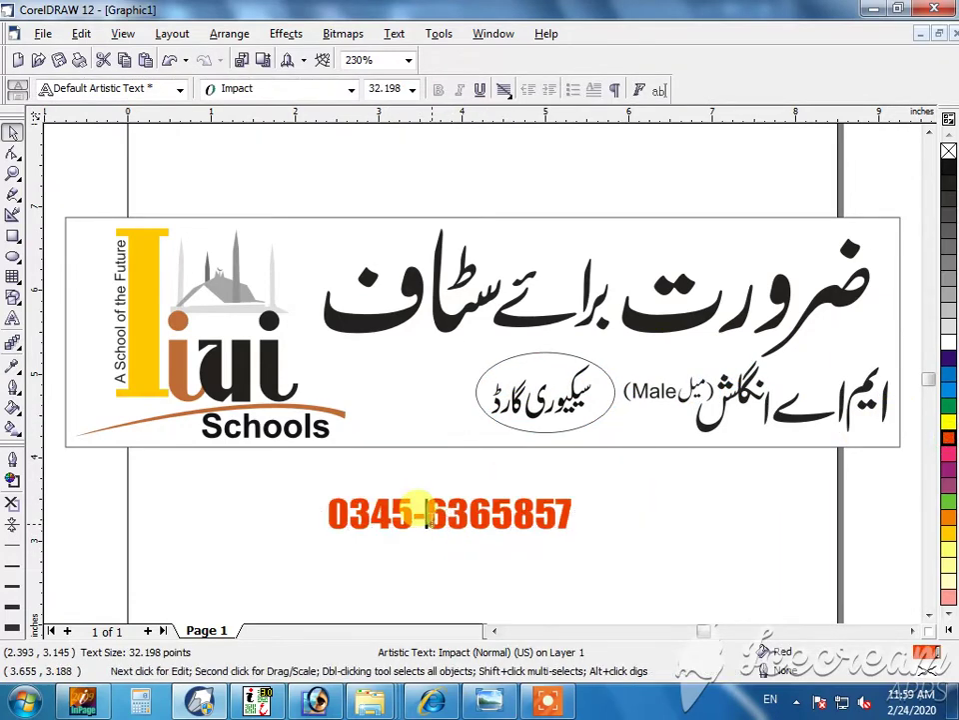
pyautogui.press('BackSpace')
pyautogui.press('Return')
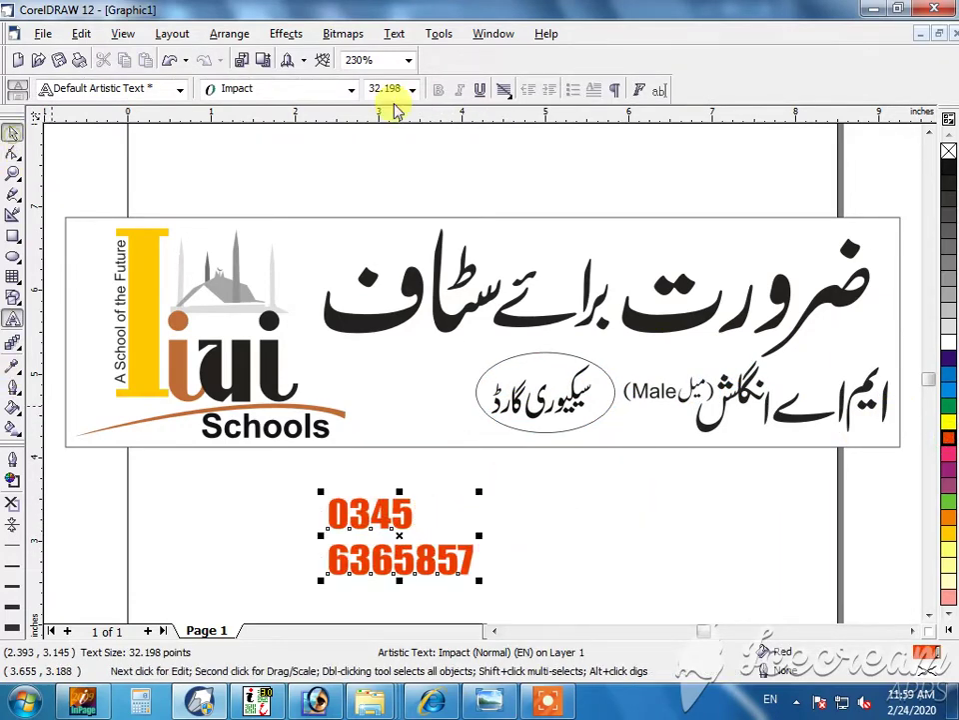
# Centre-align the two-line phone number and scale it to fit between the logo and the ellipse
pyautogui.click(504, 90)
pyautogui.click(520, 149)
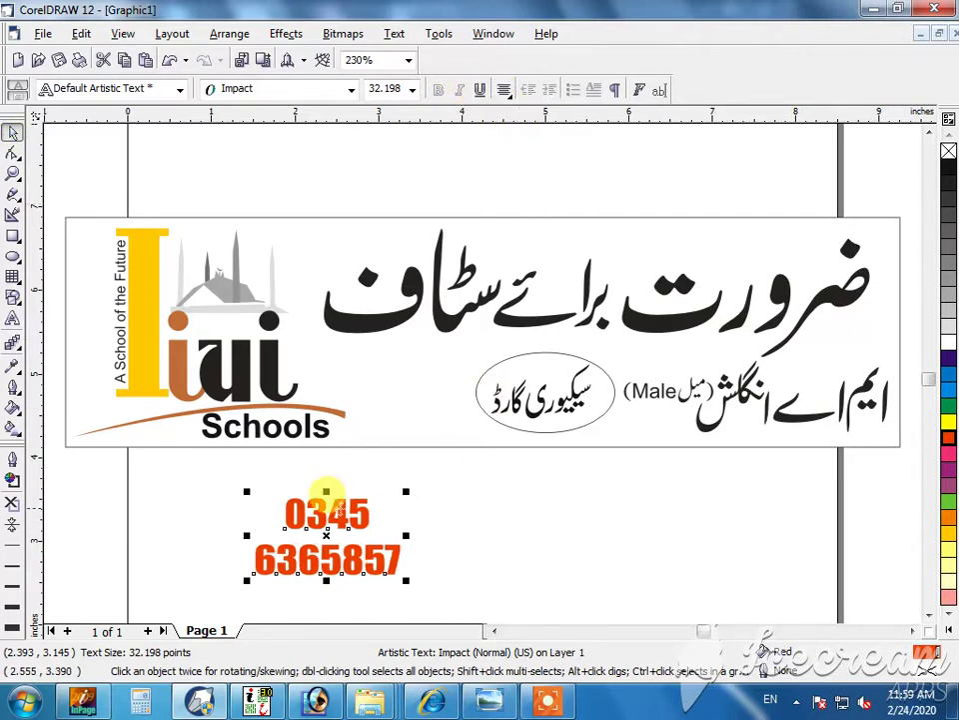
pyautogui.moveTo(326, 491); pyautogui.dragTo(412, 354)
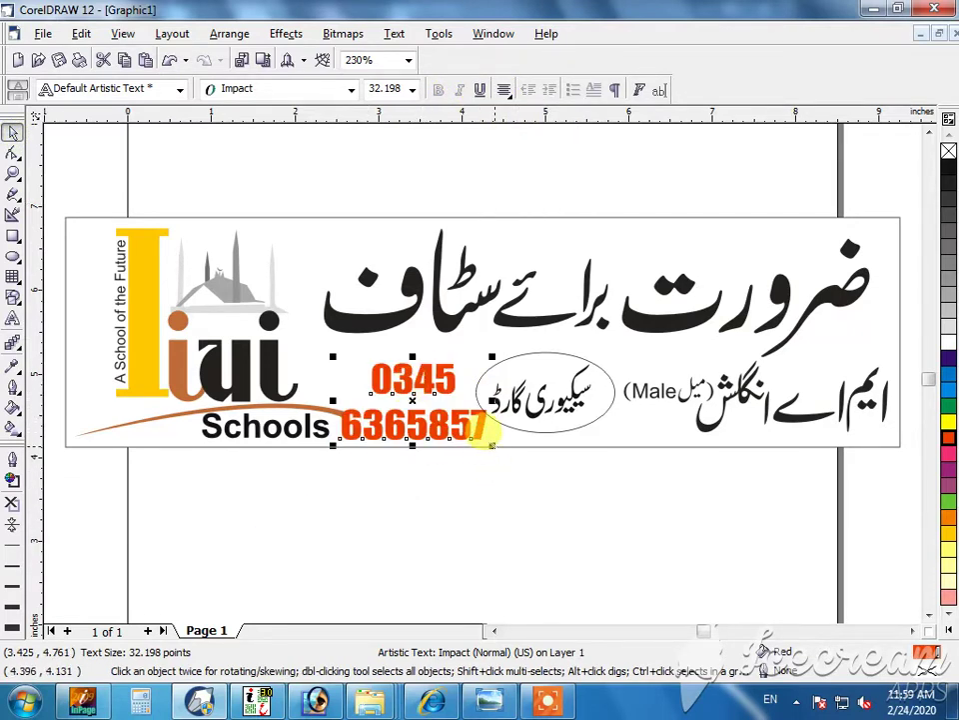
pyautogui.moveTo(490, 445); pyautogui.dragTo(476, 436)
pyautogui.click(461, 492)
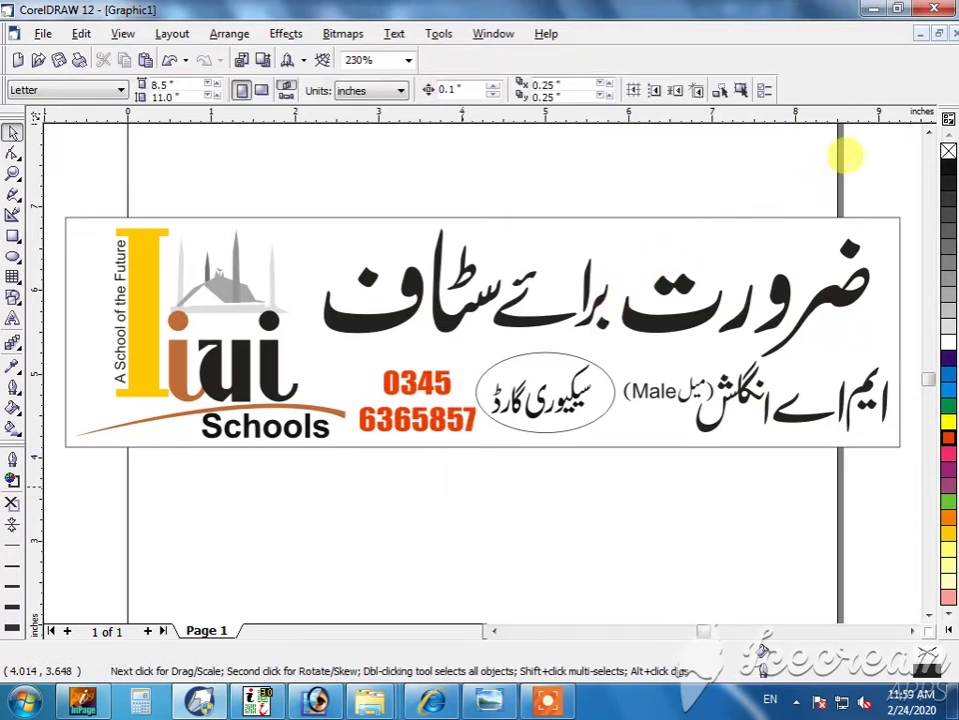
# Open the character insertion list and set its code page to All Characters
pyautogui.hotkey('ctrl', 'F11')
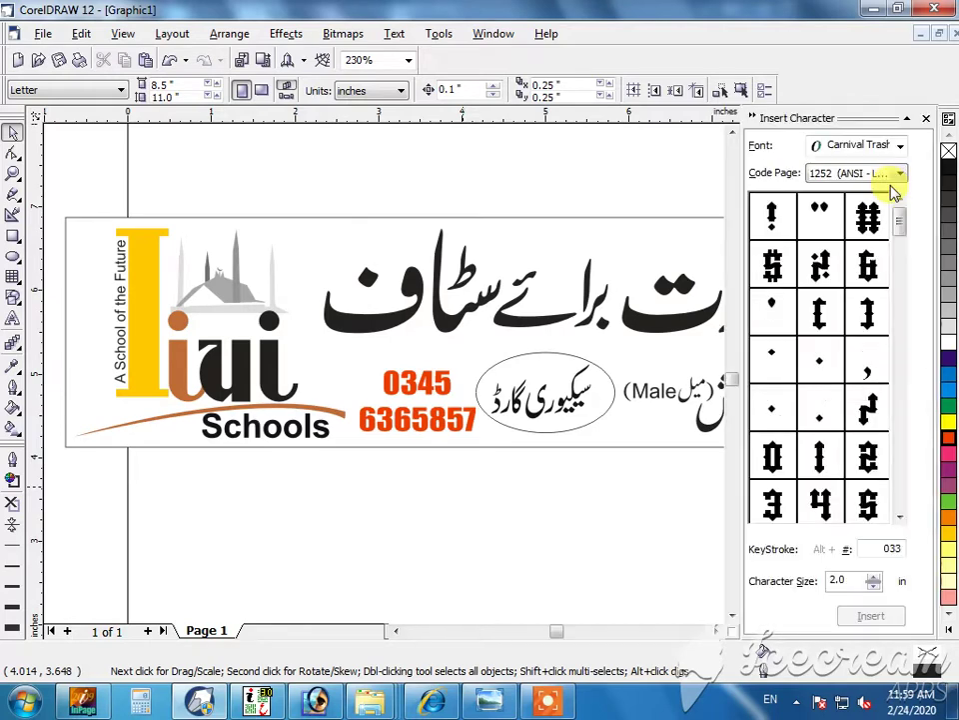
pyautogui.click(901, 173)
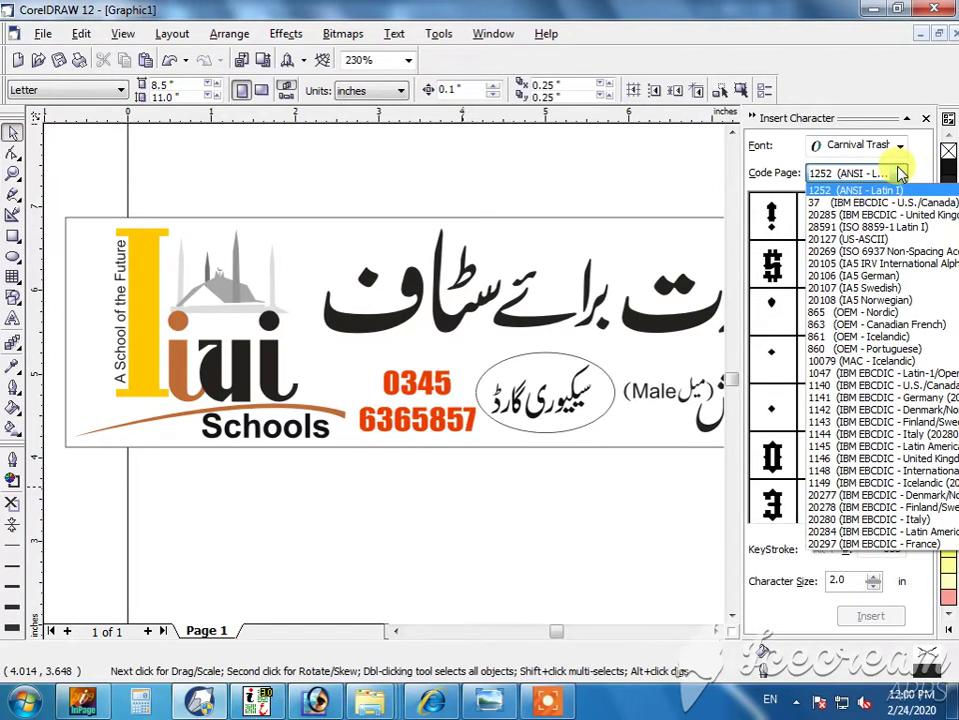
pyautogui.click(902, 174)
pyautogui.click(901, 174)
pyautogui.press('Home')
pyautogui.click(902, 174)
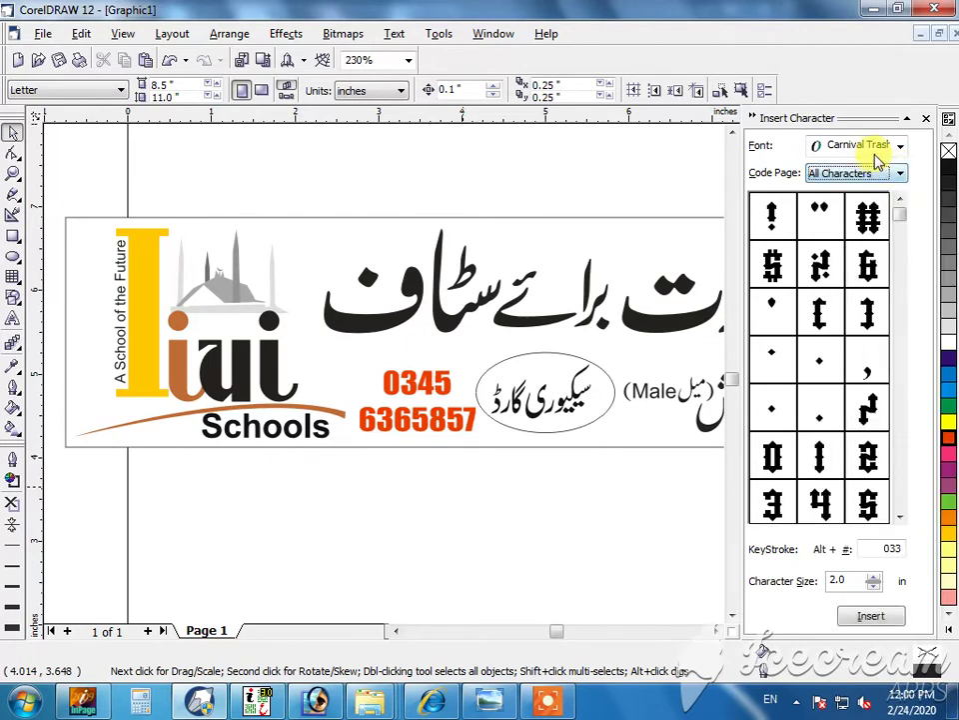
# Insert the circled telephone handset symbol from the Wingdings font and close the character list
pyautogui.click(876, 153)
pyautogui.write('wing')
pyautogui.press('Return')
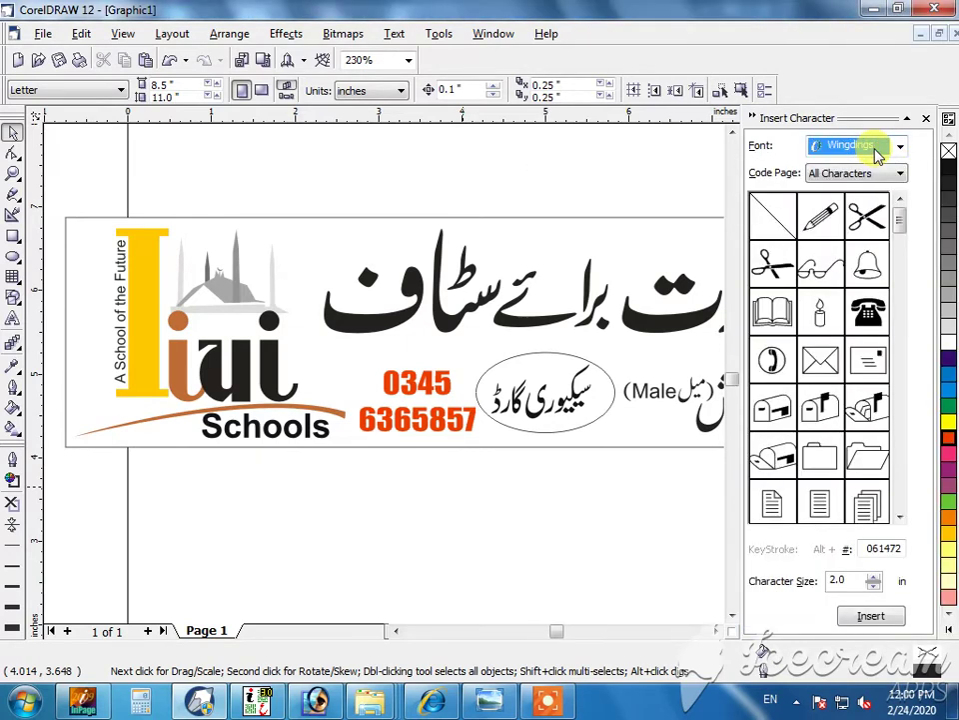
pyautogui.click(782, 364)
pyautogui.click(871, 616)
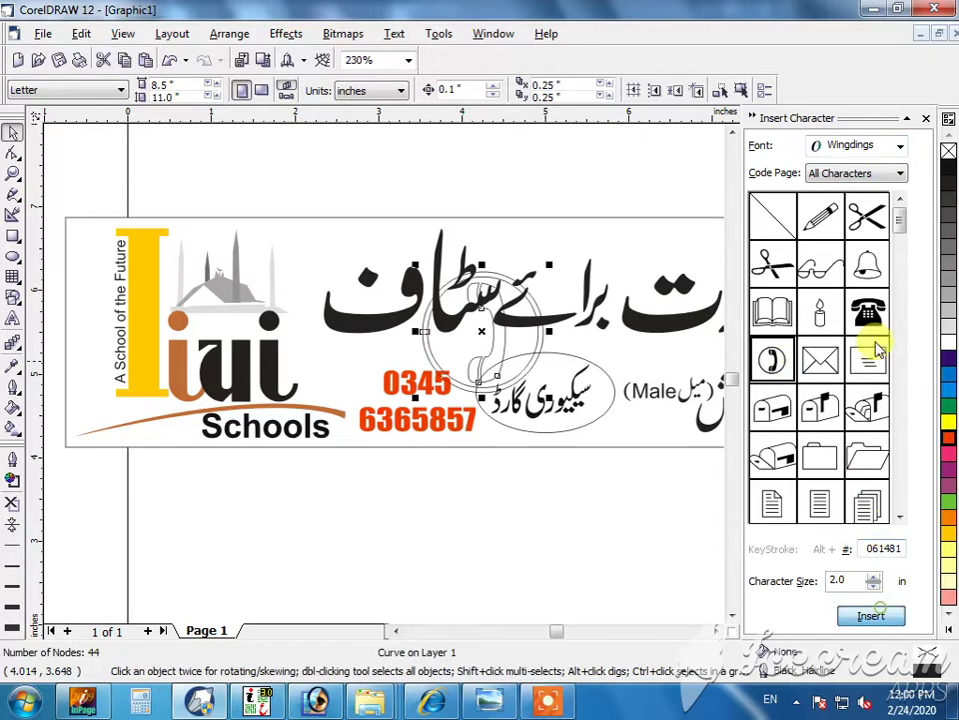
pyautogui.click(926, 119)
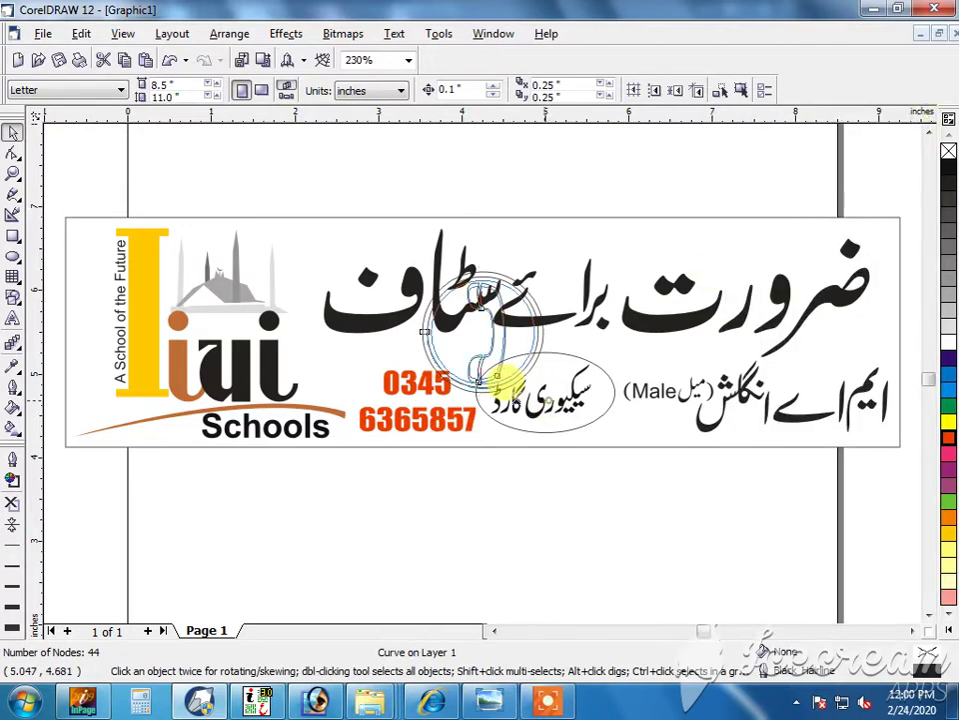
# Shrink the telephone symbol to about 0.22 inches and place it left of the phone number's first line
pyautogui.moveTo(503, 387); pyautogui.dragTo(366, 381)
pyautogui.press('z')
pyautogui.moveTo(330, 334); pyautogui.dragTo(600, 475)
pyautogui.moveTo(208, 343); pyautogui.dragTo(198, 333)
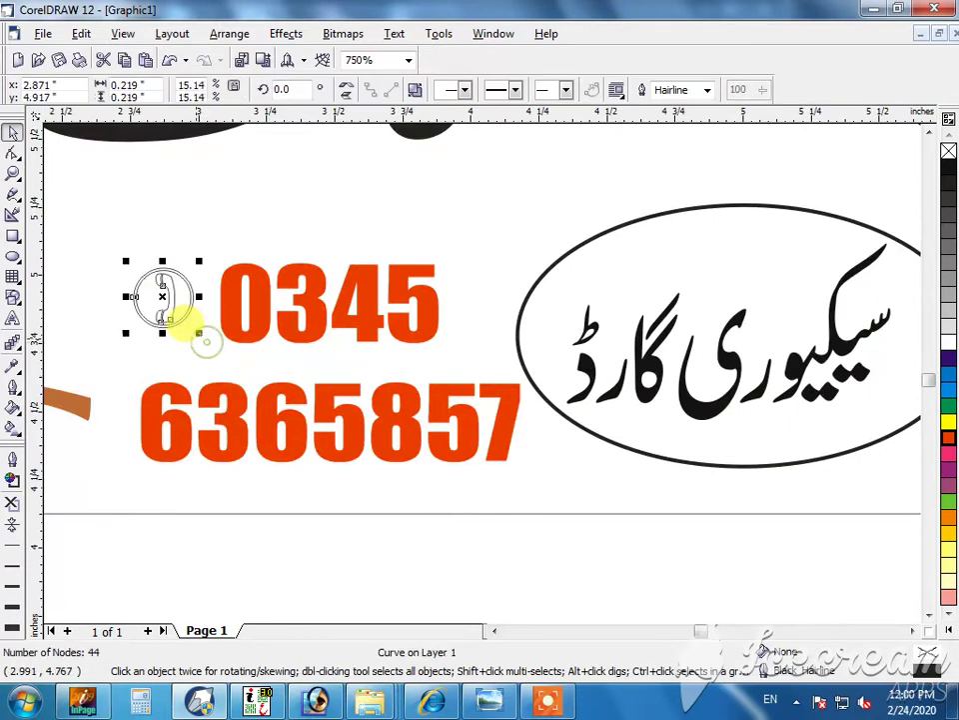
# Mirror the telephone symbol horizontally, move it closer to the number and fill it blue
pyautogui.click(347, 85)
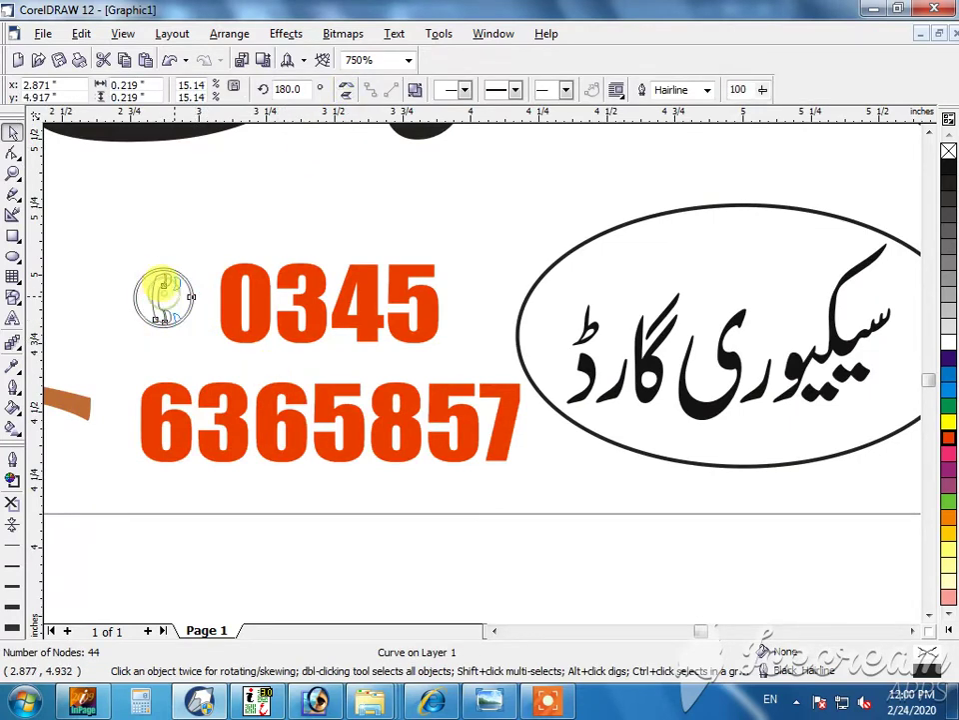
pyautogui.moveTo(158, 288); pyautogui.dragTo(168, 291)
pyautogui.click(949, 356)
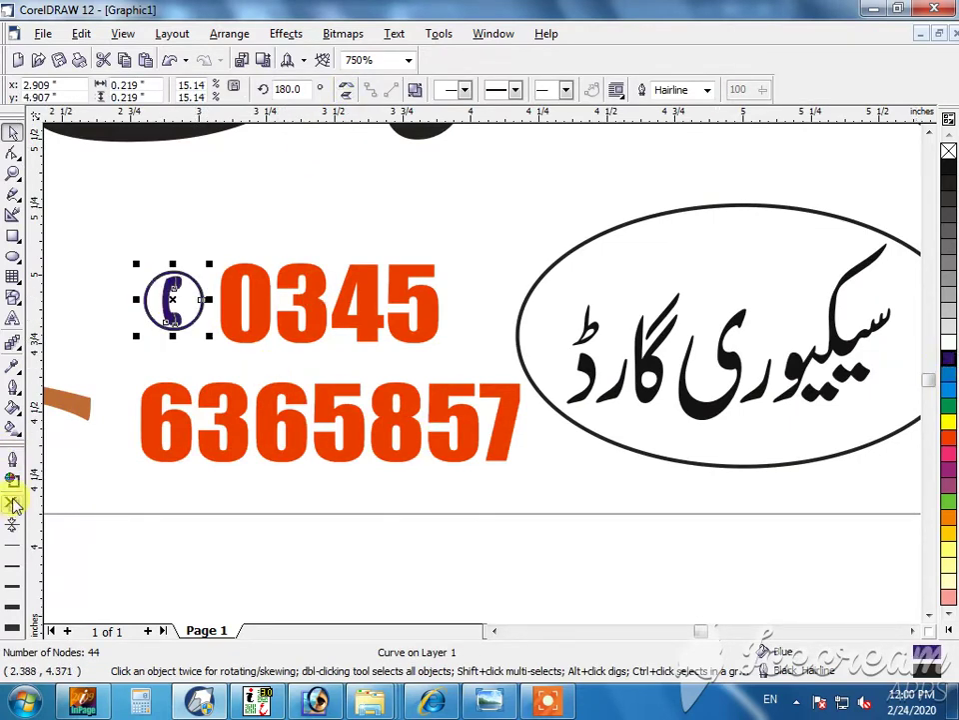
pyautogui.click(357, 553)
pyautogui.press('F4')
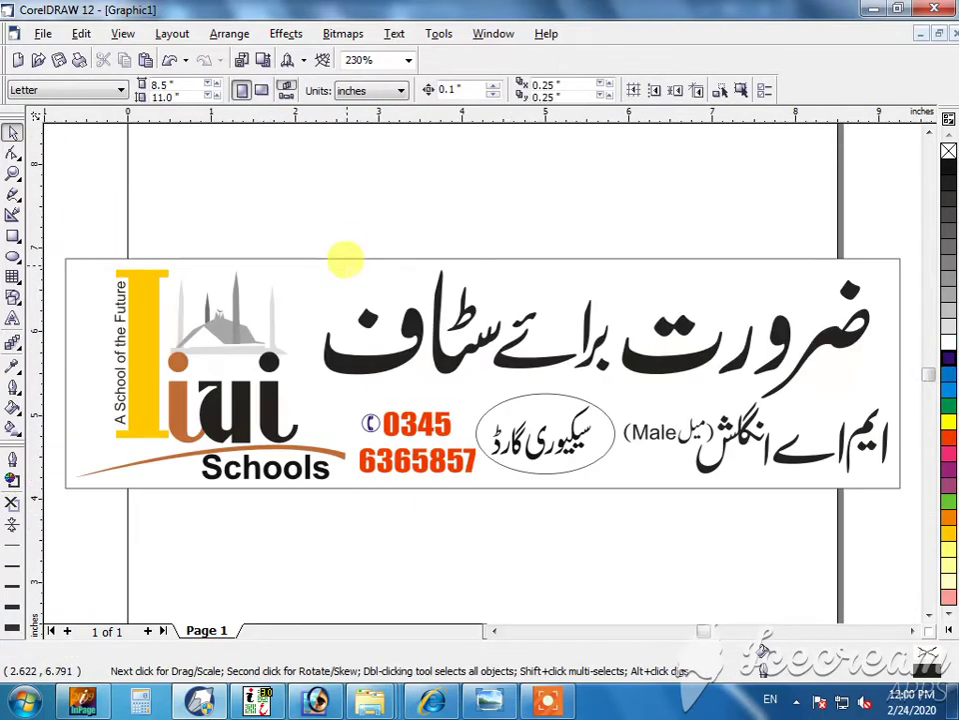
pyautogui.click(345, 260)
pyautogui.click(430, 197)
pyautogui.click(669, 259)
pyautogui.click(708, 189)
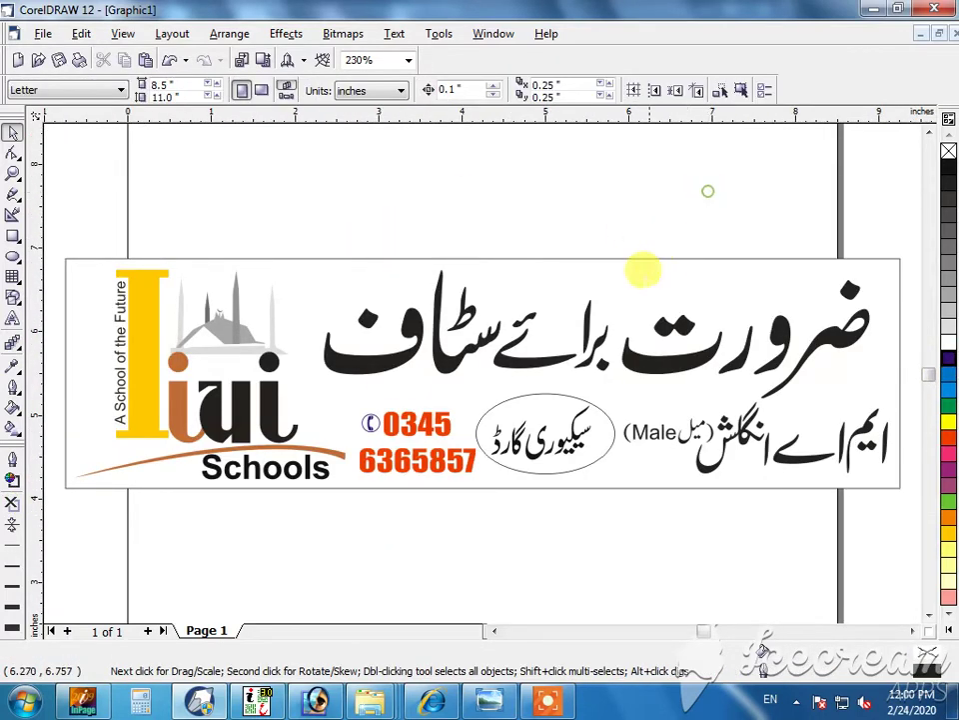
# Fill the large Urdu headline black and give it a 4 pt black outline with rounded corners, behind the fill and scaling with the image
pyautogui.click(535, 360)
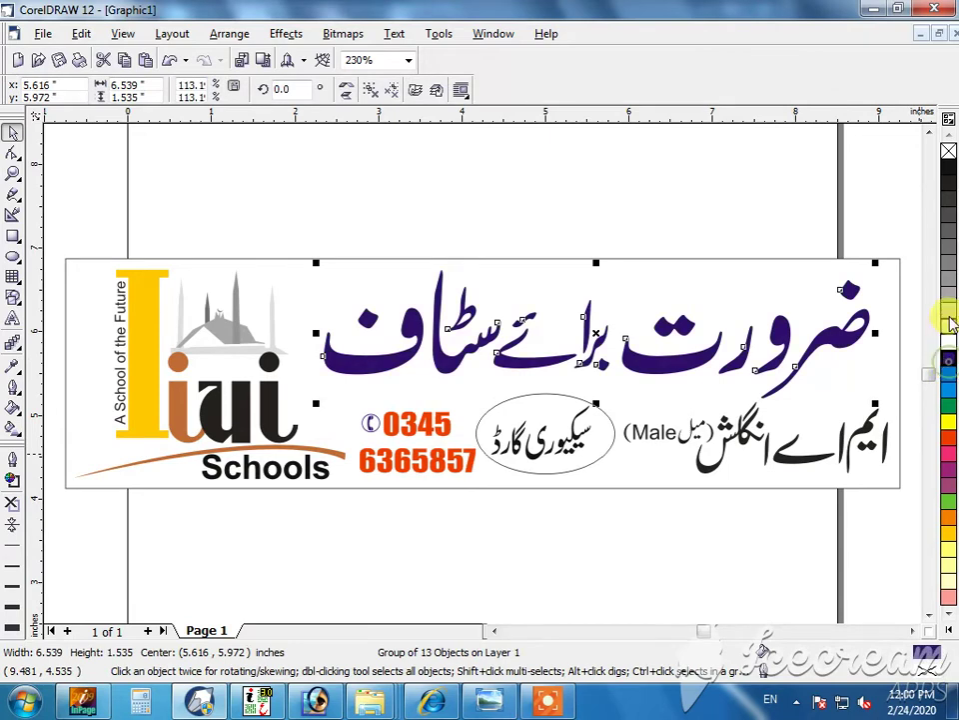
pyautogui.click(948, 172)
pyautogui.press('F12')
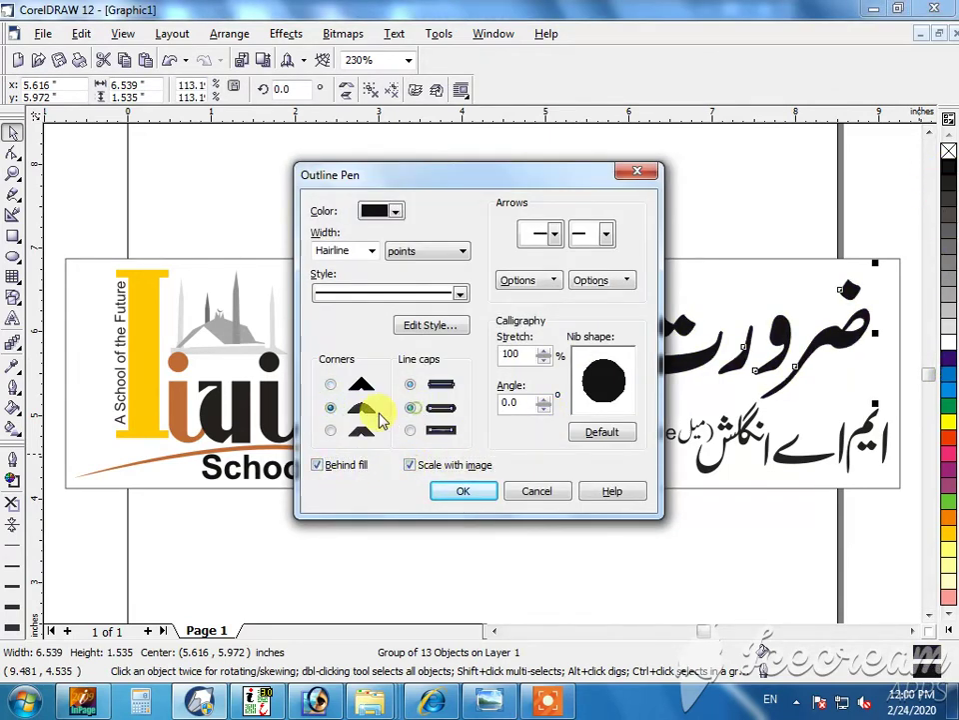
pyautogui.click(371, 251)
pyautogui.click(343, 384)
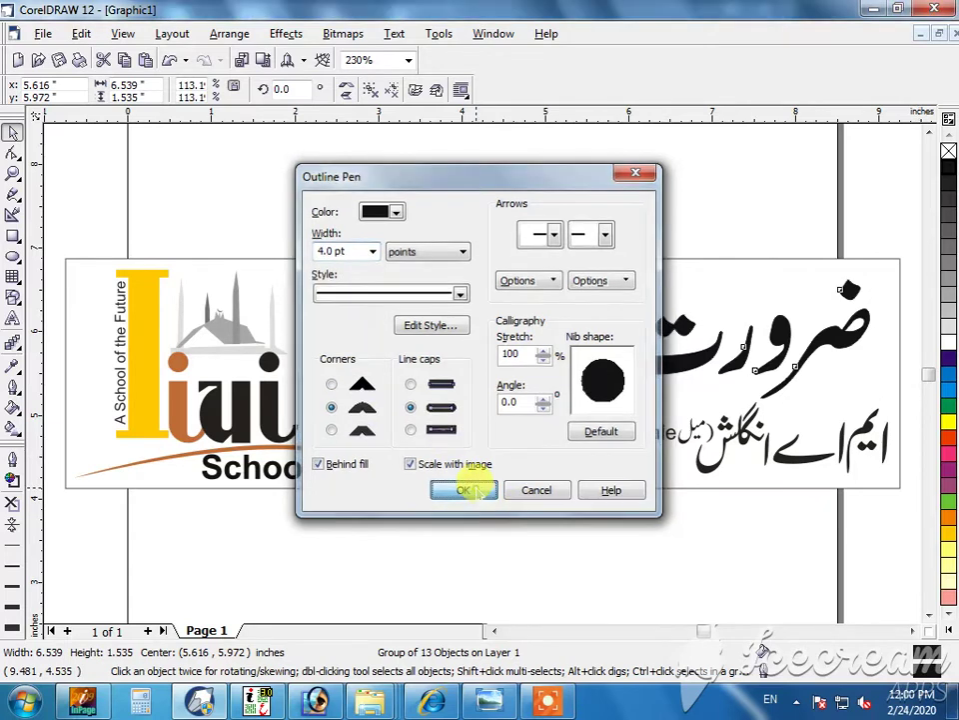
pyautogui.click(463, 490)
# Duplicate the black headline in place and give the copy a dark blue fill with a light grey outline
pyautogui.click(505, 325)
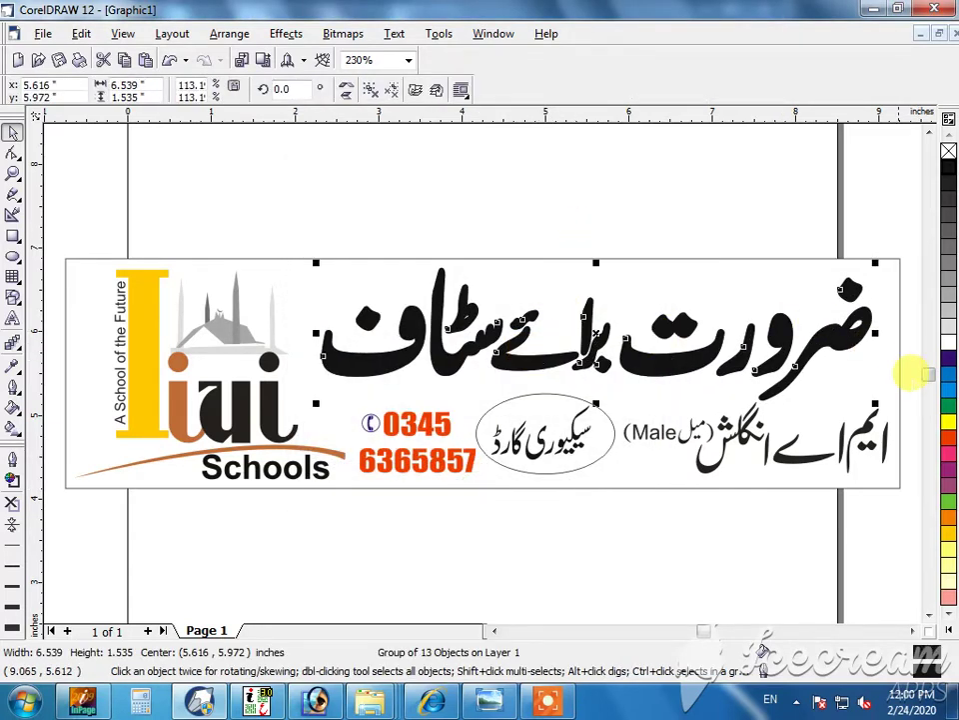
pyautogui.click(948, 360)
pyautogui.rightClick(948, 314)
# Offset the blue headline copy slightly up and left of the black one and change its outline to white
pyautogui.press('F2')
pyautogui.moveTo(895, 268); pyautogui.dragTo(514, 414)
pyautogui.moveTo(430, 408); pyautogui.dragTo(426, 400)
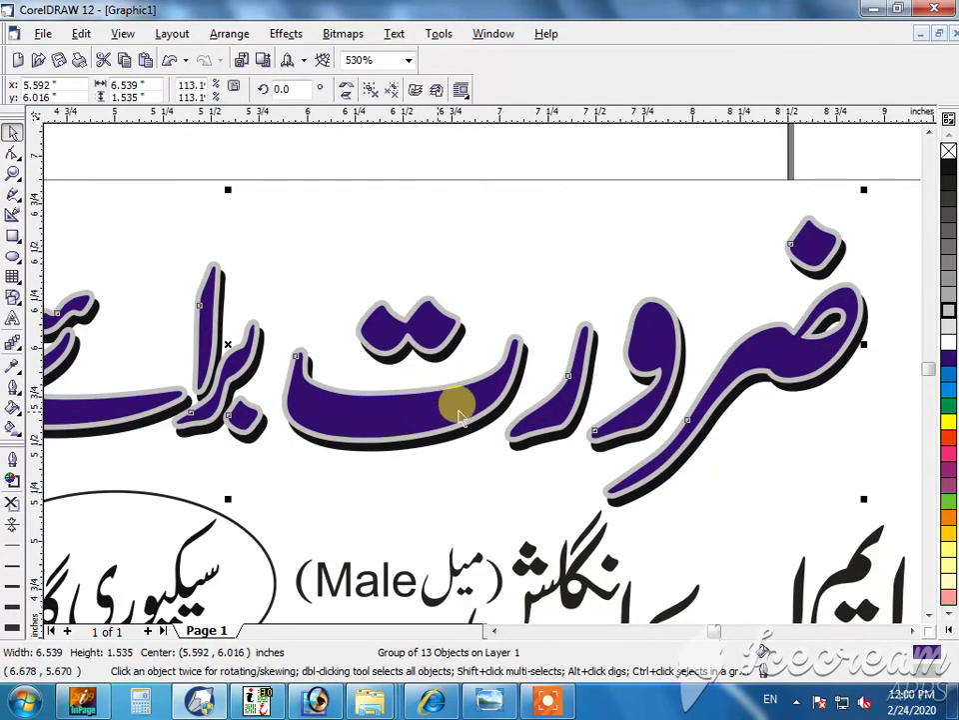
pyautogui.press('F3')
pyautogui.rightClick(947, 347)
pyautogui.click(573, 165)
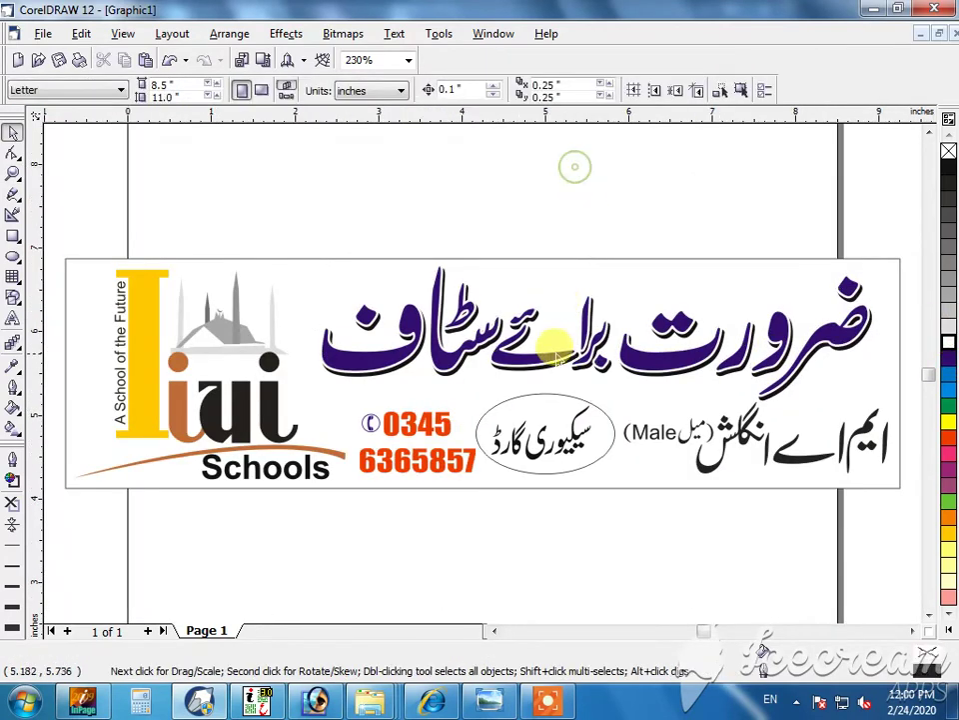
# Nudge the blue headline copy up by 0.1 inch and select the black headline beneath it
pyautogui.click(551, 346)
pyautogui.click(586, 195)
pyautogui.click(599, 494)
pyautogui.click(669, 361)
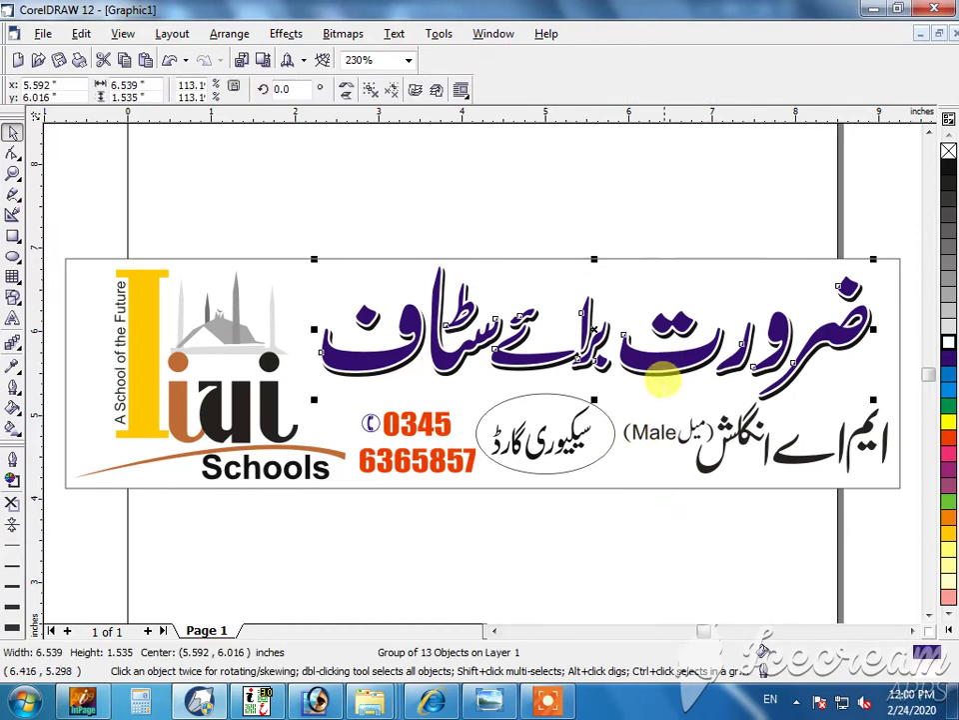
pyautogui.press('Up')
pyautogui.click(680, 367)
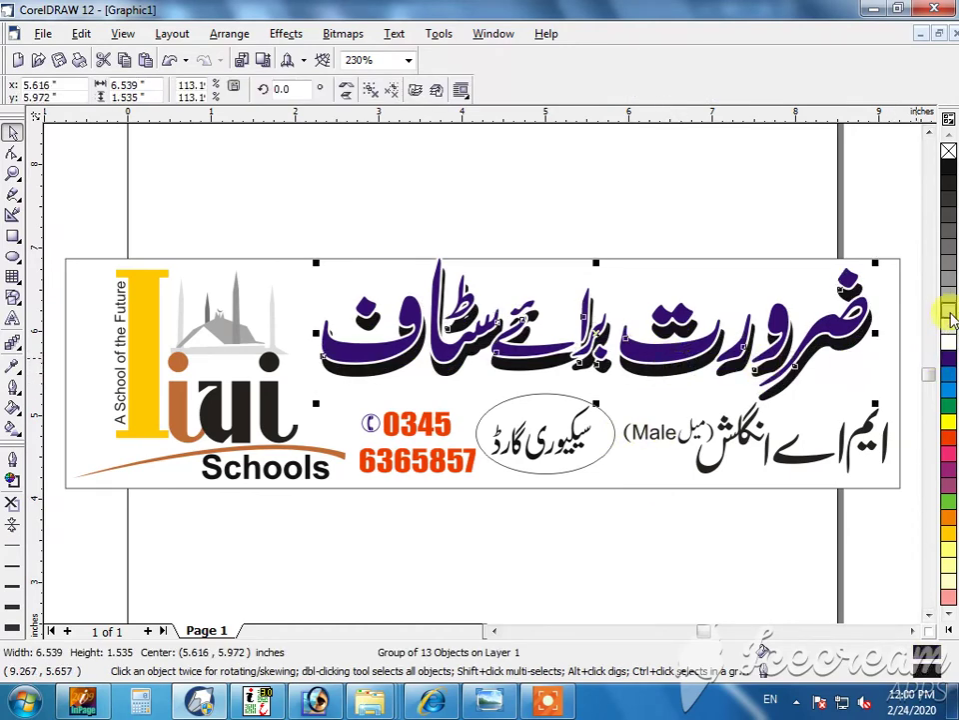